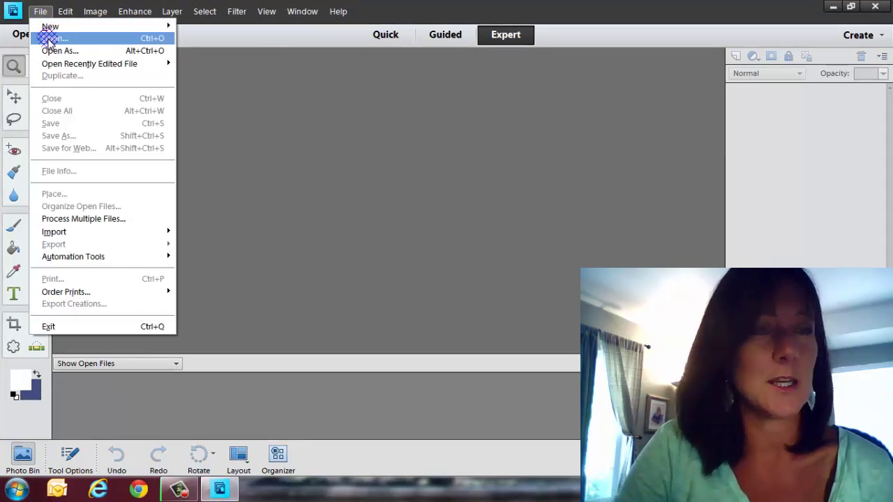
# Create a blank 12 by 12 inch document at 300 pixels/inch in RGB Color with a white background.
pyautogui.moveTo(51, 27)
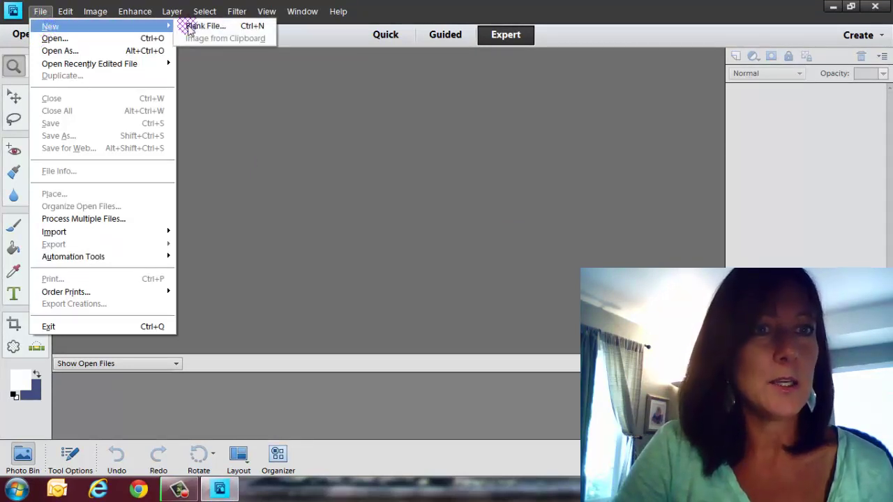
pyautogui.click(215, 27)
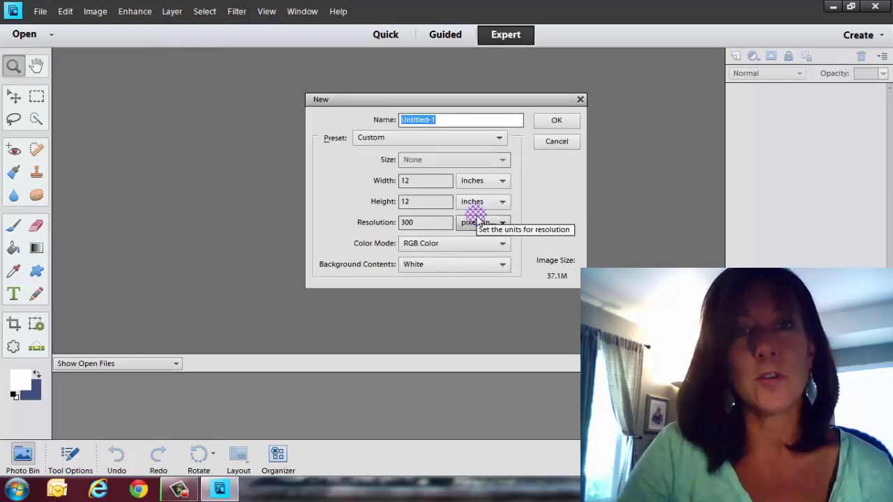
pyautogui.click(419, 202)
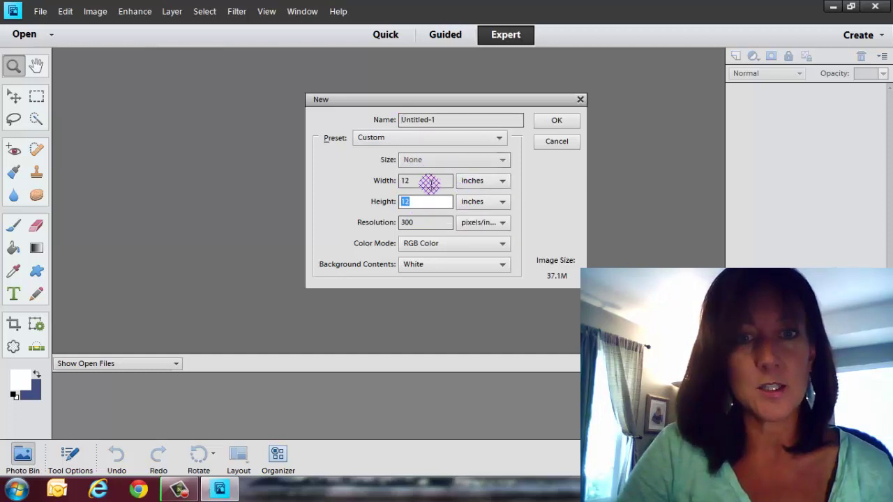
pyautogui.click(492, 182)
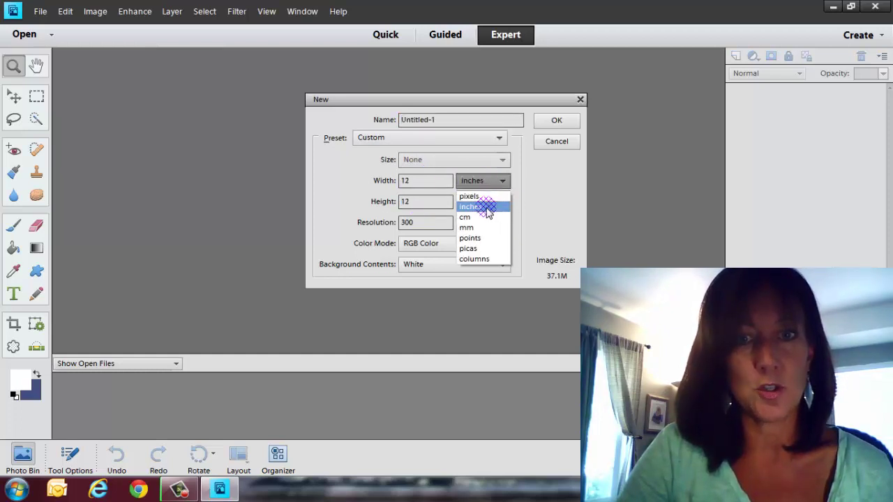
pyautogui.click(486, 213)
pyautogui.click(485, 181)
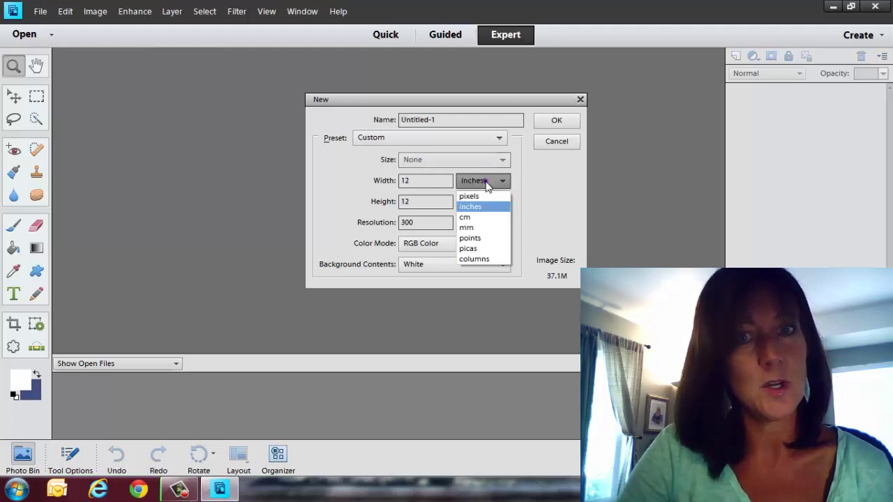
pyautogui.click(548, 180)
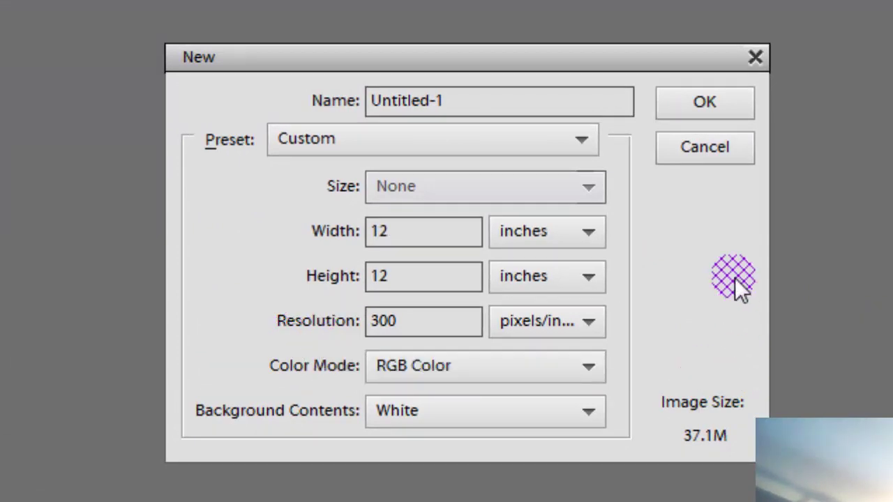
pyautogui.click(729, 109)
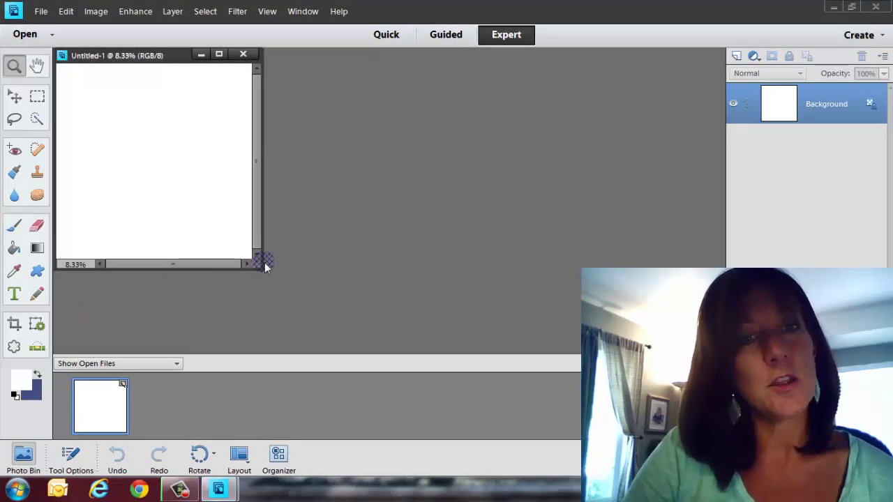
# Enlarge the document window and fill the white background with the dark blue swatch color using the Paint Bucket.
pyautogui.moveTo(260, 266); pyautogui.dragTo(649, 377)
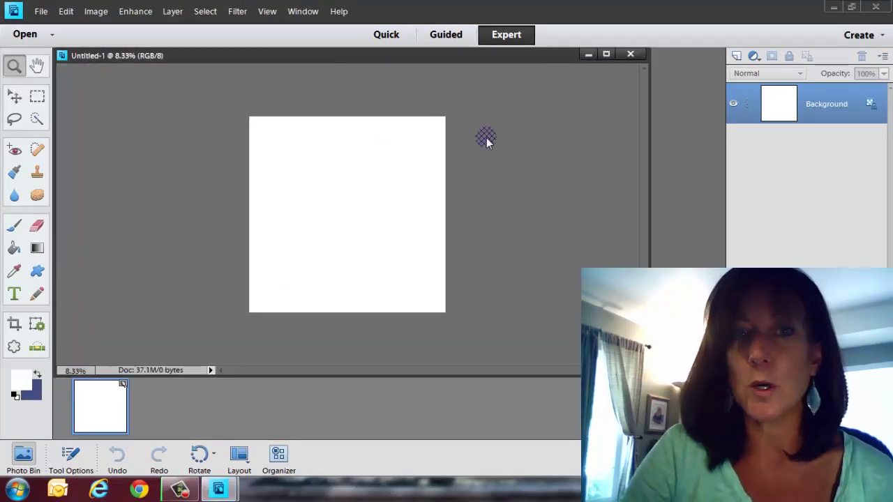
pyautogui.click(14, 65)
pyautogui.click(419, 269)
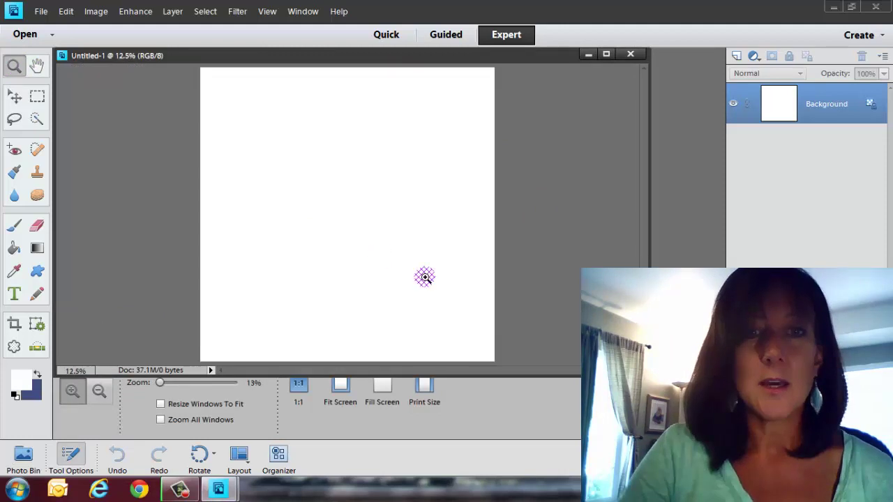
pyautogui.moveTo(649, 376); pyautogui.dragTo(678, 412)
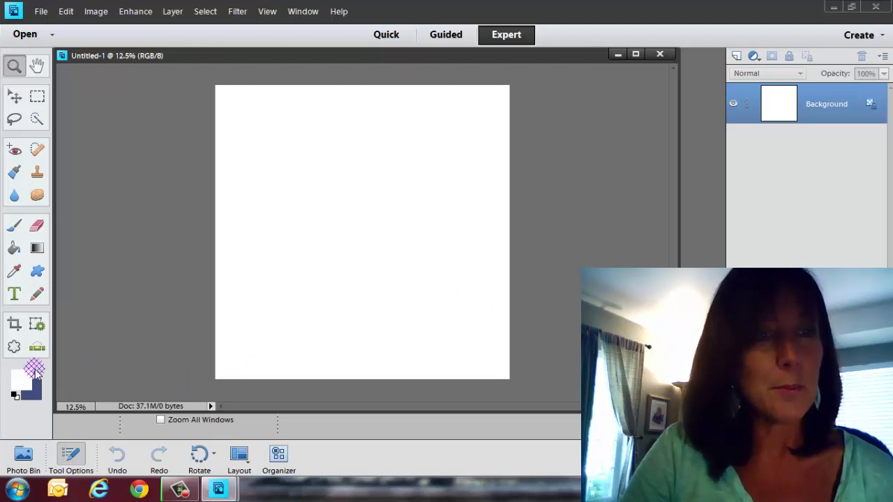
pyautogui.click(37, 374)
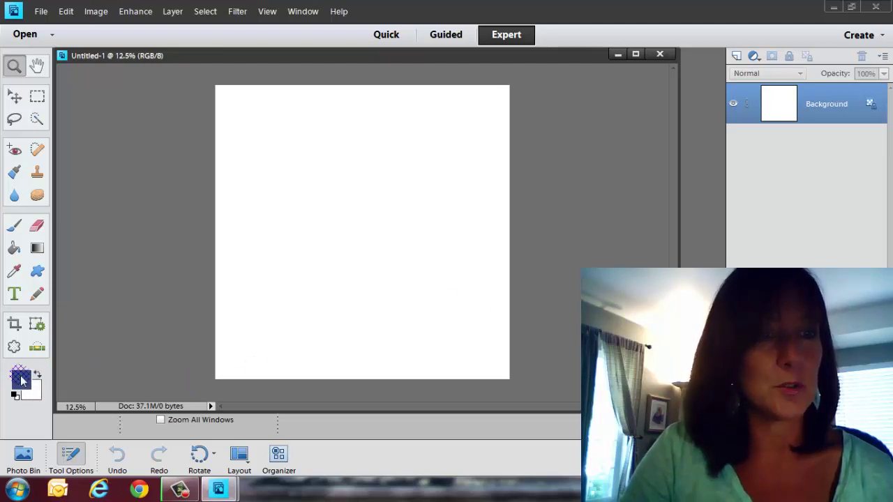
pyautogui.click(14, 250)
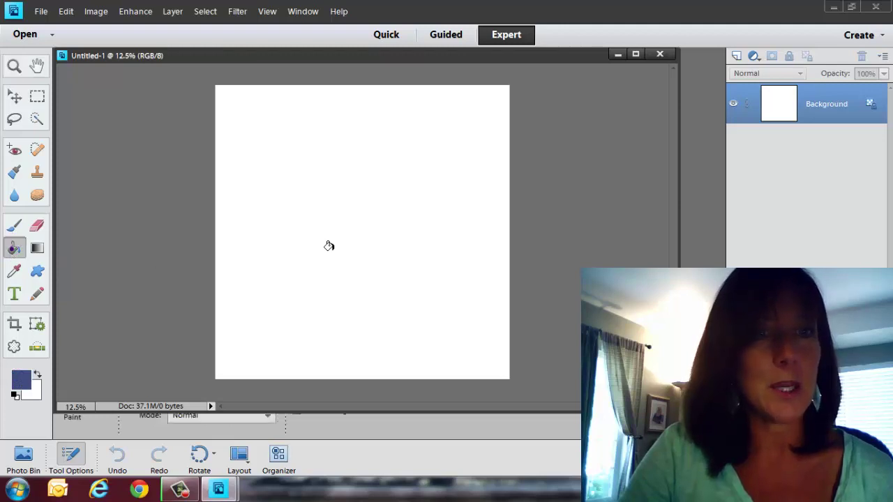
pyautogui.click(373, 212)
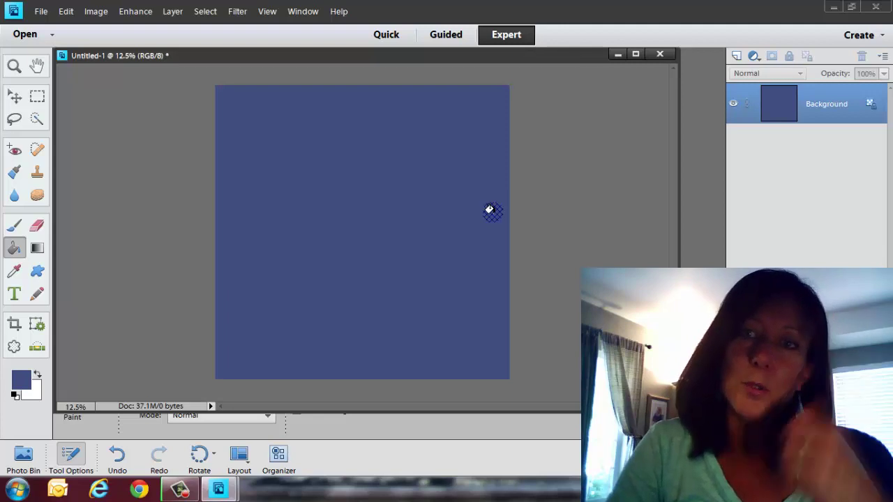
# Add a blank layer above the background and ready the Brush tool with white as the foreground color.
pyautogui.click(735, 56)
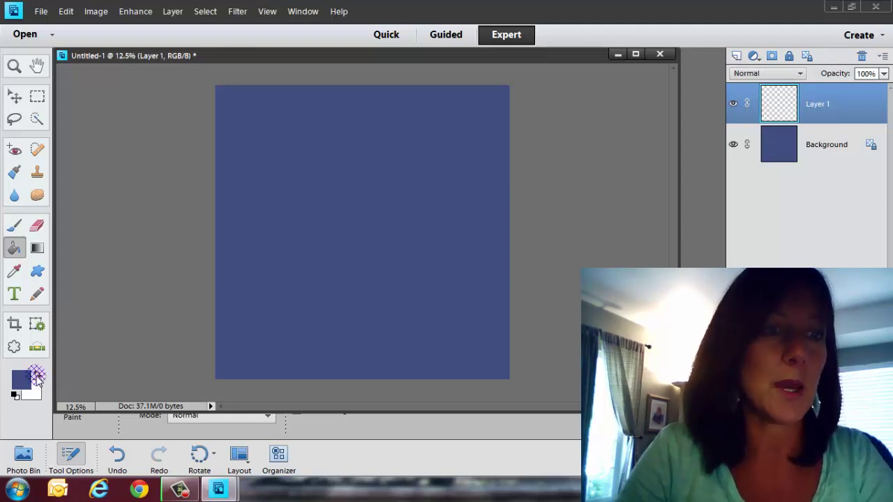
pyautogui.click(37, 375)
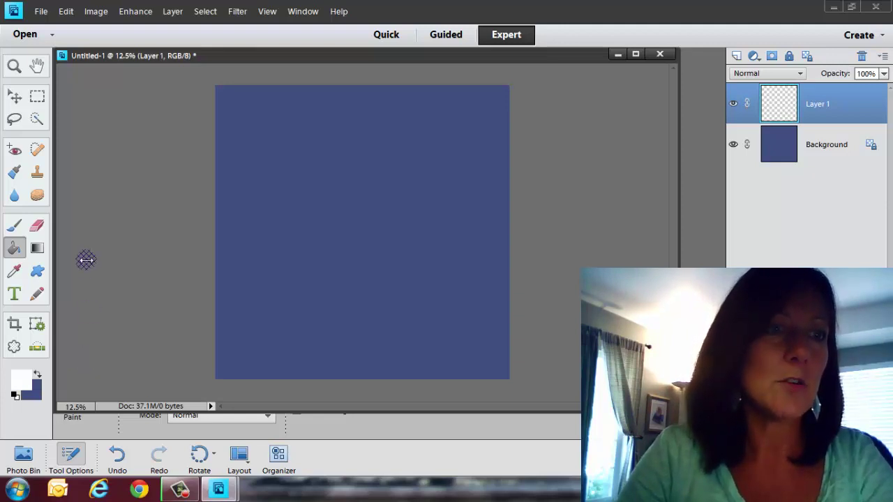
pyautogui.click(15, 226)
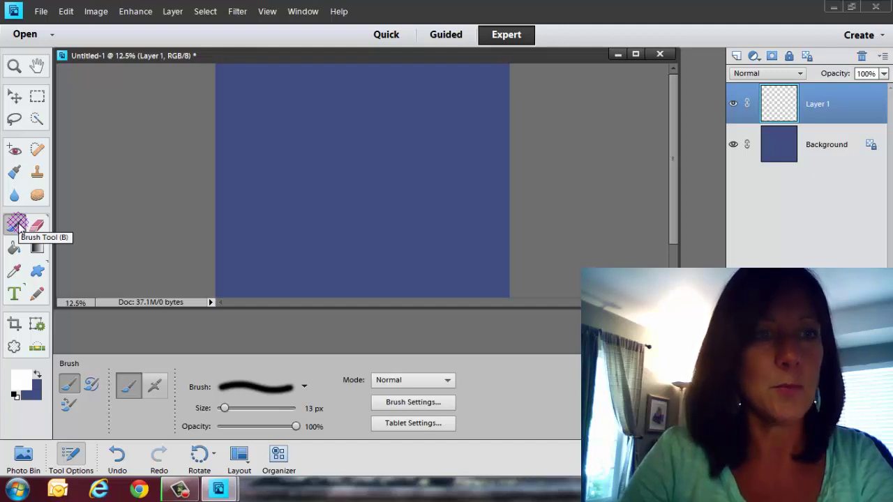
pyautogui.moveTo(175, 307); pyautogui.dragTo(182, 338)
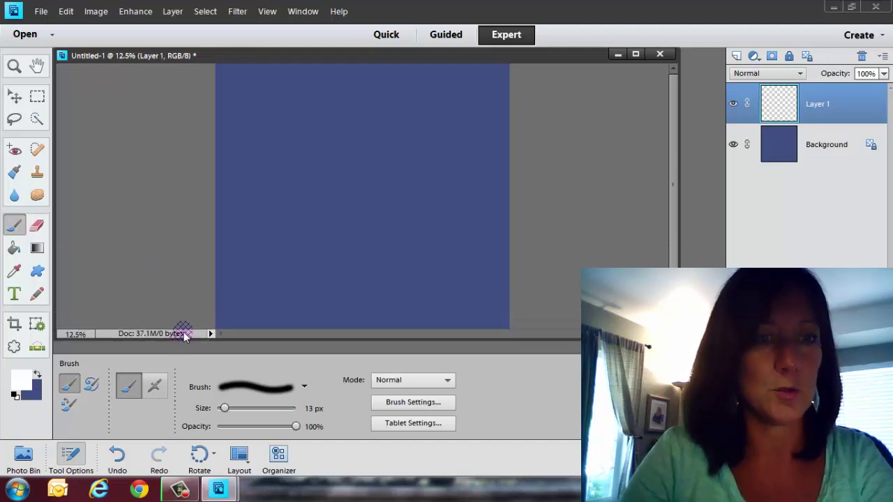
pyautogui.click(70, 384)
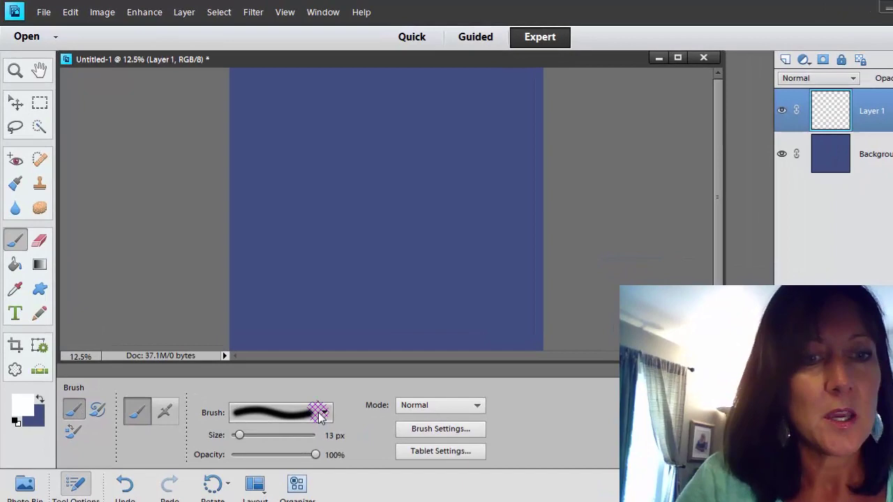
# Choose the 32 px double-ring brush from the Assorted Brushes set and paint an S-shaped stroke on the canvas.
pyautogui.click(304, 387)
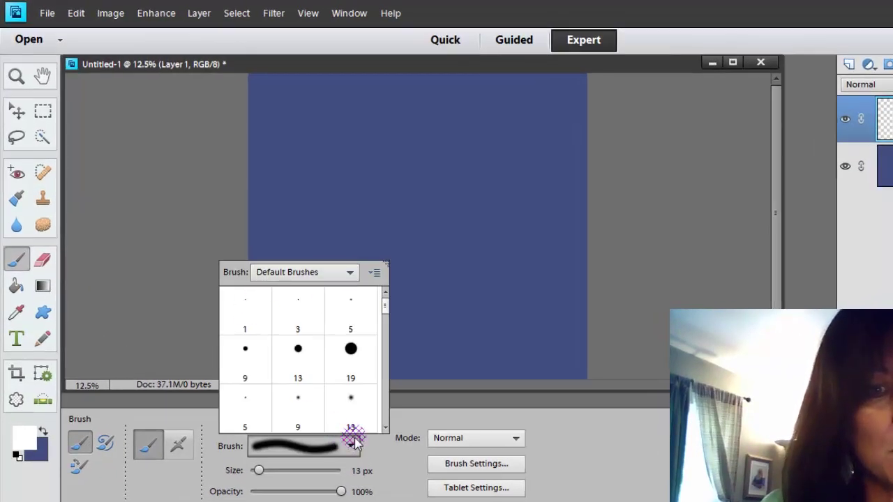
pyautogui.click(351, 276)
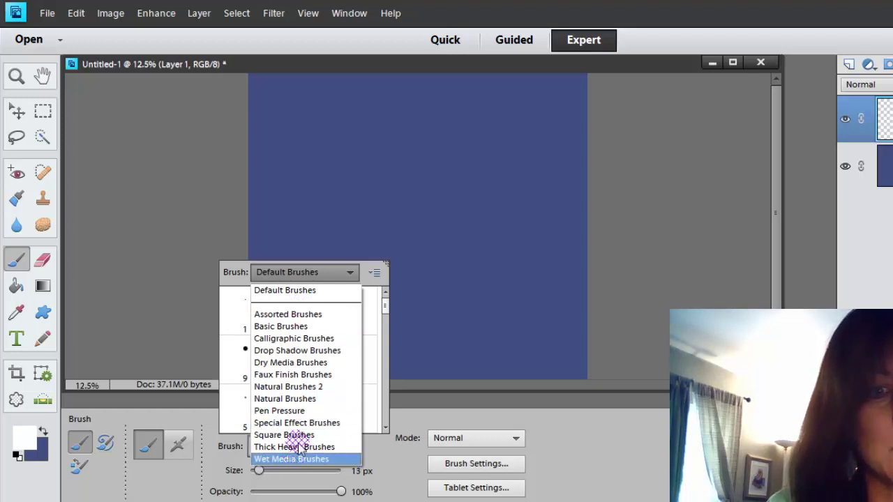
pyautogui.click(293, 314)
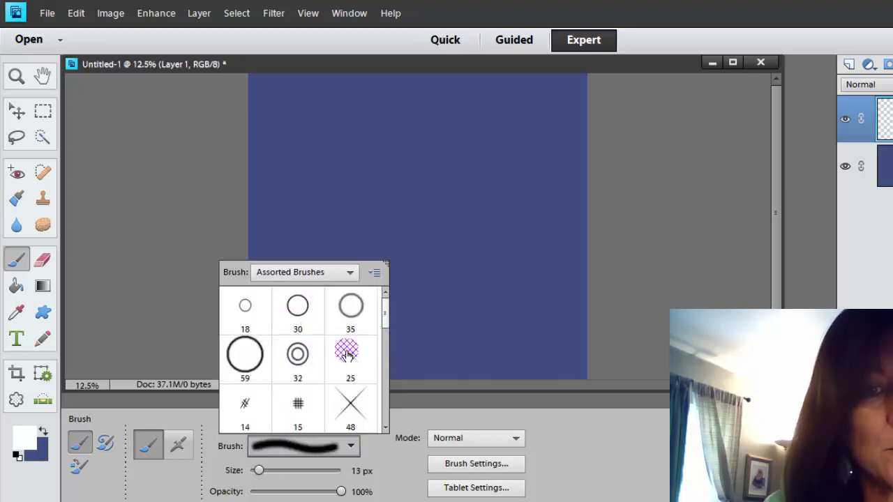
pyautogui.click(297, 356)
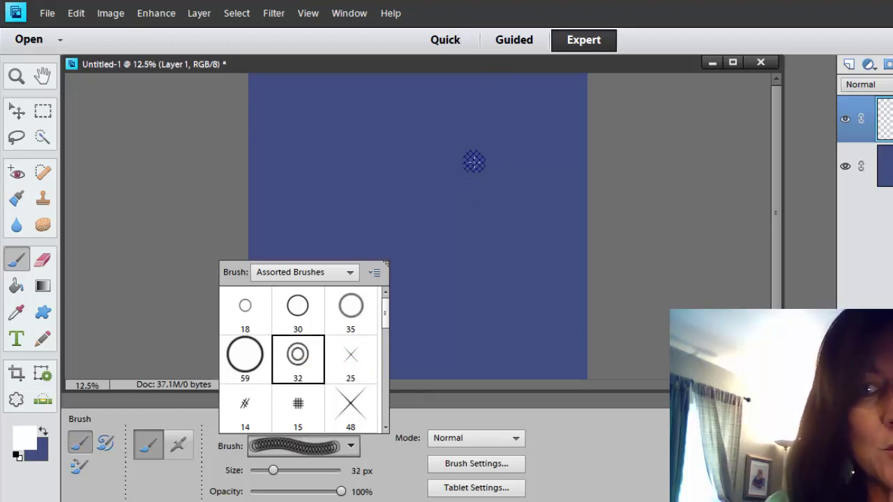
pyautogui.click(467, 121)
pyautogui.moveTo(431, 125)
pyautogui.mouseDown()
pyautogui.moveTo(432, 258)
pyautogui.moveTo(393, 233)
pyautogui.mouseUp()
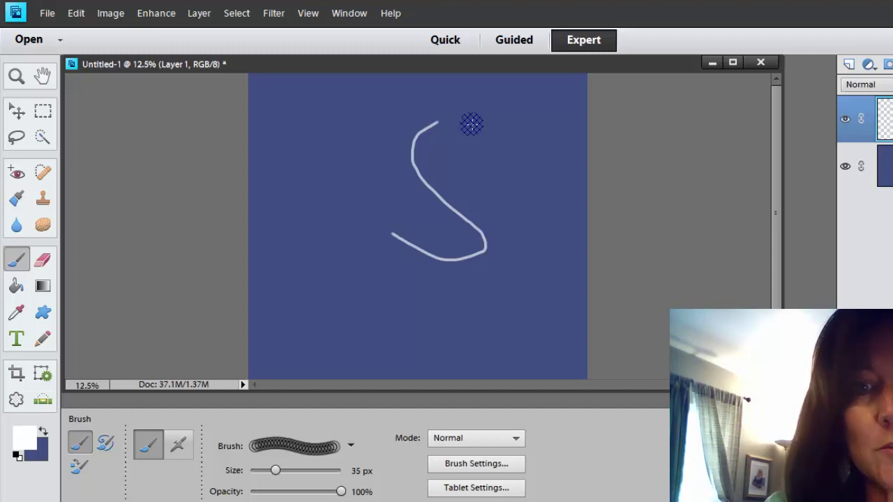
# Enlarge the brush to 800 px and stamp three large double rings around the curved stroke.
pyautogui.press(']')
pyautogui.press(']')
pyautogui.press(']')
pyautogui.press(']')
pyautogui.press(']')
pyautogui.press(']')
pyautogui.press(']')
pyautogui.press(']')
pyautogui.press(']')
pyautogui.press(']')
pyautogui.press(']')
pyautogui.press(']')
pyautogui.press(']')
pyautogui.press(']')
pyautogui.press(']')
pyautogui.press(']')
pyautogui.press(']')
pyautogui.press(']')
pyautogui.press(']')
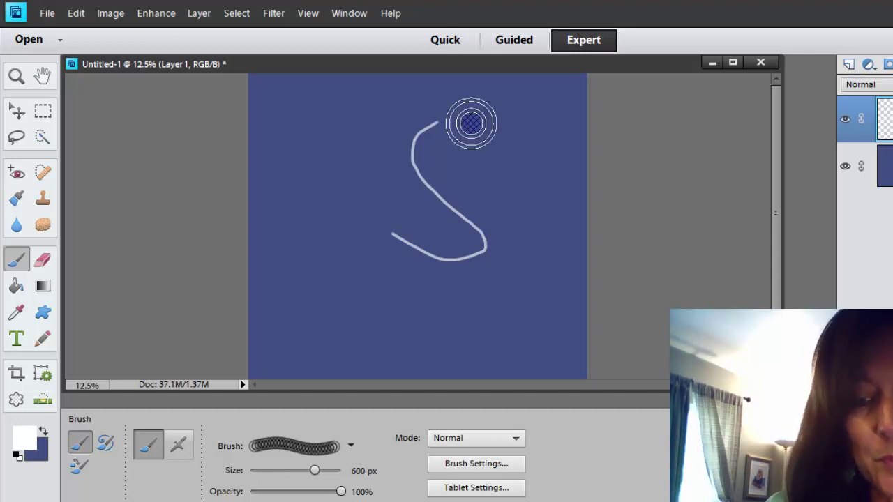
pyautogui.press(']')
pyautogui.press(']')
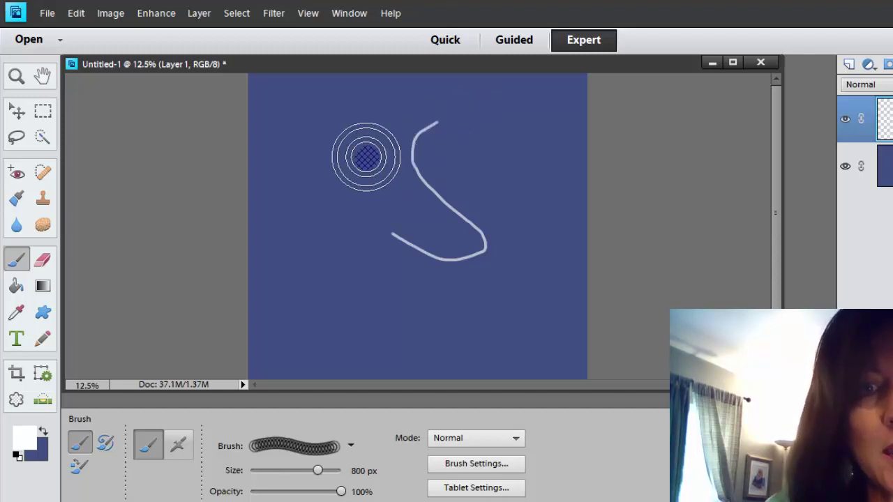
pyautogui.click(334, 159)
pyautogui.click(355, 302)
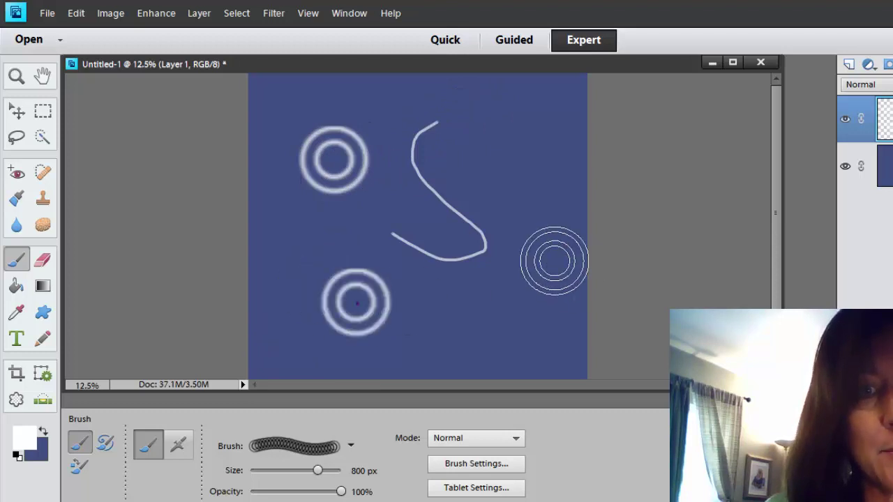
pyautogui.click(488, 153)
# Reduce the brush to 200 px and stamp four small double rings in the gaps between the large rings and curve.
pyautogui.press('[')
pyautogui.press('[')
pyautogui.press('[')
pyautogui.press('[')
pyautogui.press('[')
pyautogui.press('[')
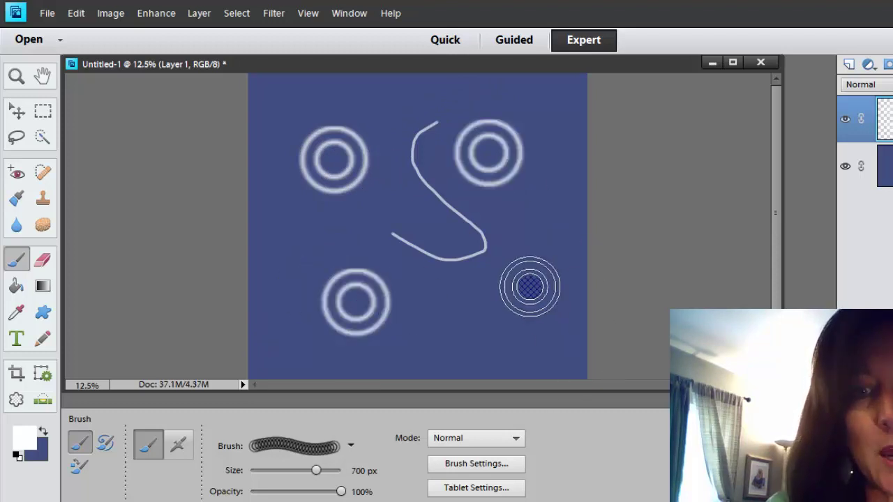
pyautogui.click(530, 288)
pyautogui.click(364, 210)
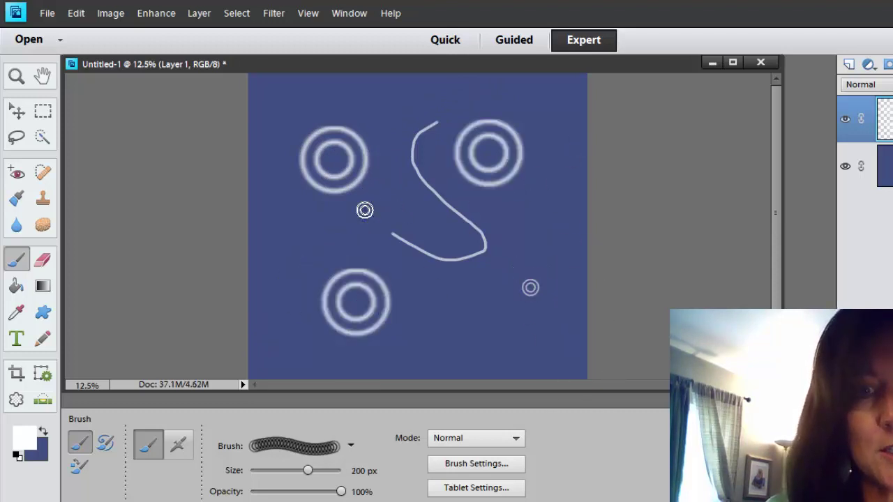
pyautogui.click(552, 157)
pyautogui.click(469, 296)
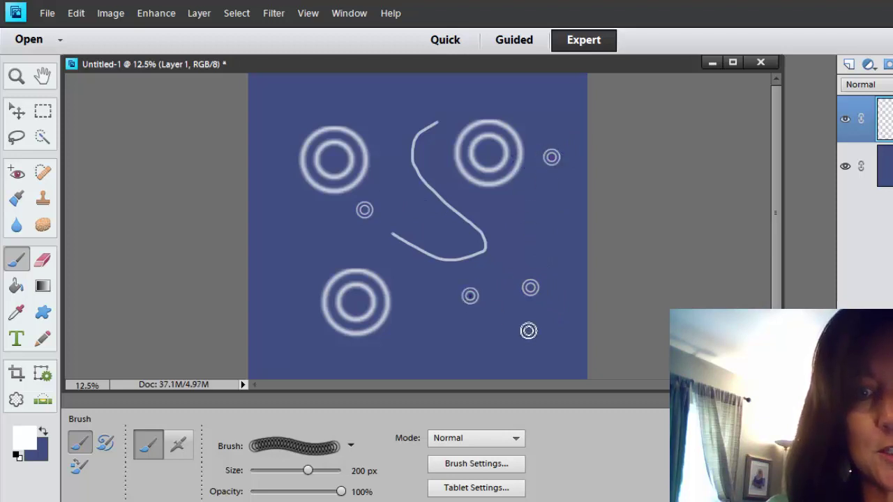
# Set the brush size to 500 px and stamp two medium double rings near the middle of the canvas.
pyautogui.press(']')
pyautogui.press(']')
pyautogui.press(']')
pyautogui.click(522, 213)
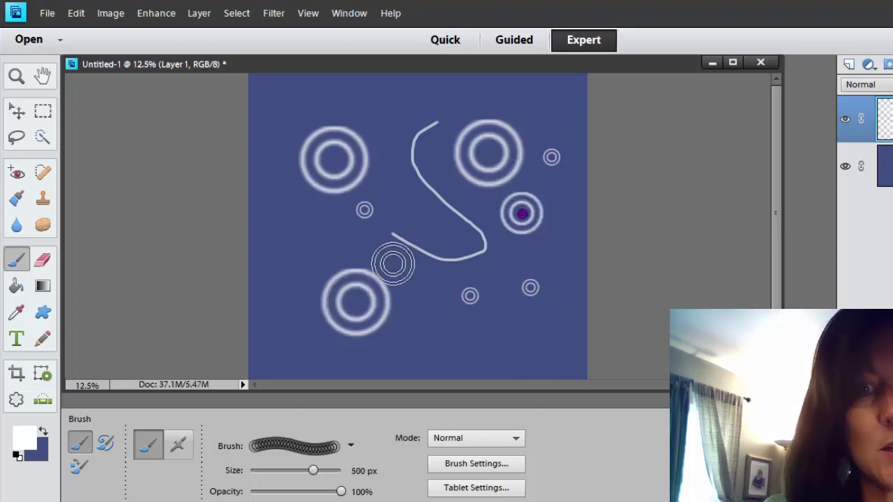
pyautogui.click(446, 230)
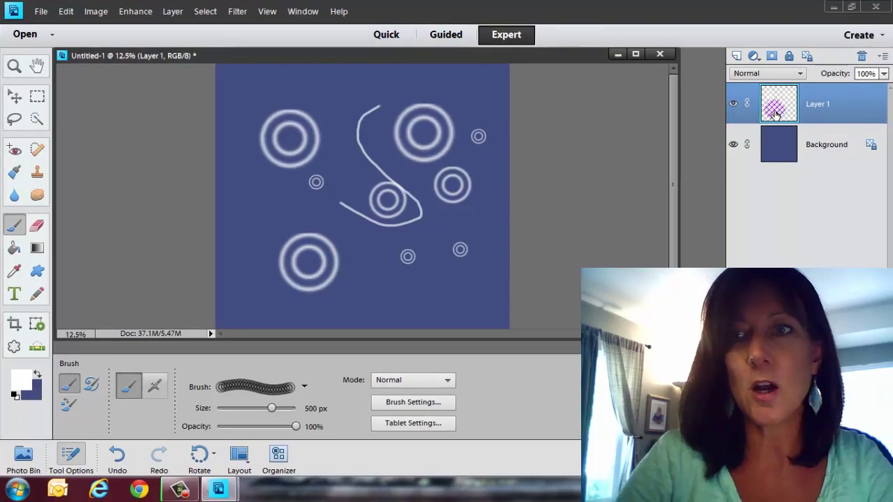
# Delete Layer 1 holding the painted curve and rings.
pyautogui.rightClick(813, 98)
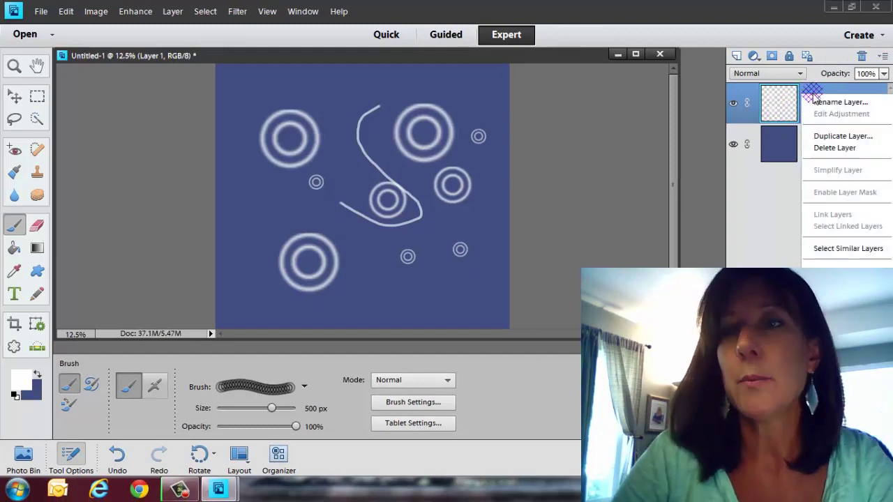
pyautogui.click(815, 148)
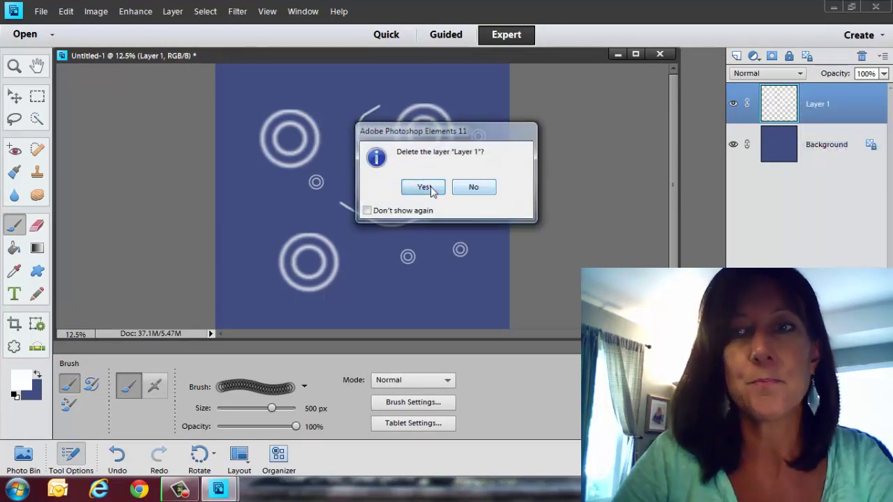
pyautogui.click(423, 187)
# Add a new blank layer and stamp 500 px double rings at the canvas's upper right edge and partly off its lower left edge.
pyautogui.click(736, 56)
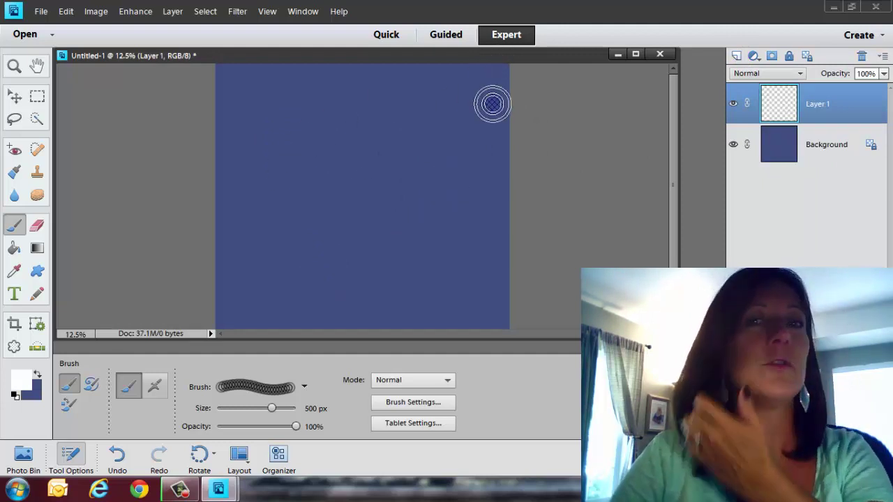
pyautogui.click(493, 104)
pyautogui.click(211, 267)
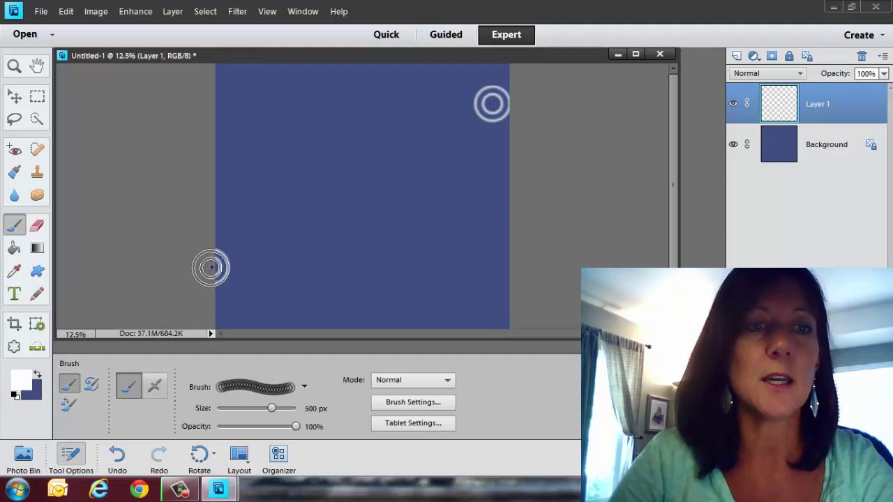
# Stamp 500 px double rings at the canvas's bottom edge and upper left, and 1000 px ones at its centre, left edge and bottom edge.
pyautogui.click(438, 317)
pyautogui.click(306, 93)
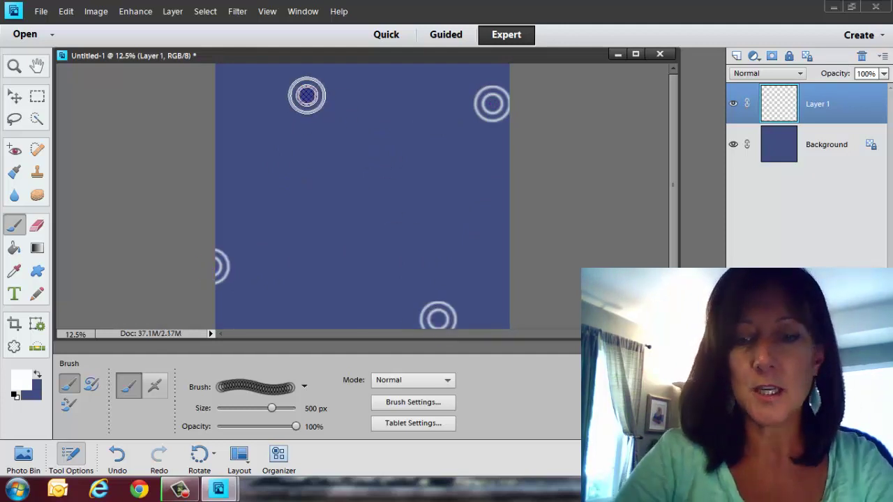
pyautogui.press(']')
pyautogui.press(']')
pyautogui.press(']')
pyautogui.press(']')
pyautogui.press(']')
pyautogui.click(373, 181)
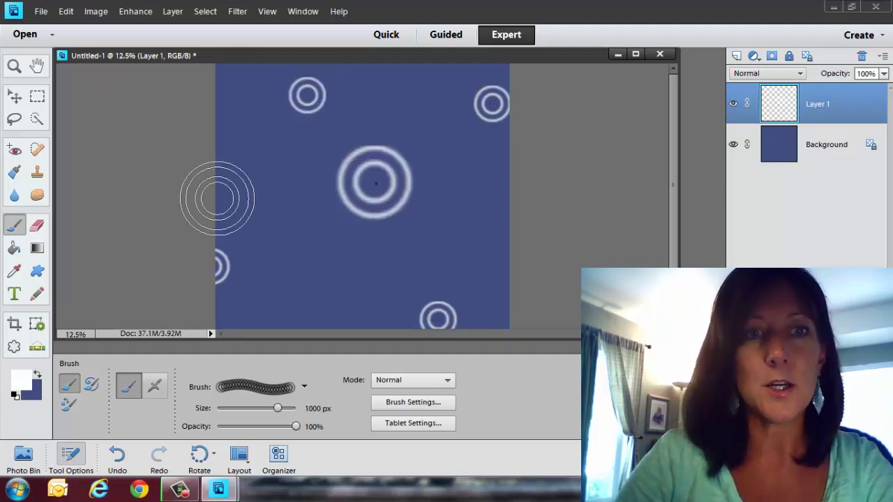
pyautogui.click(210, 176)
pyautogui.click(319, 304)
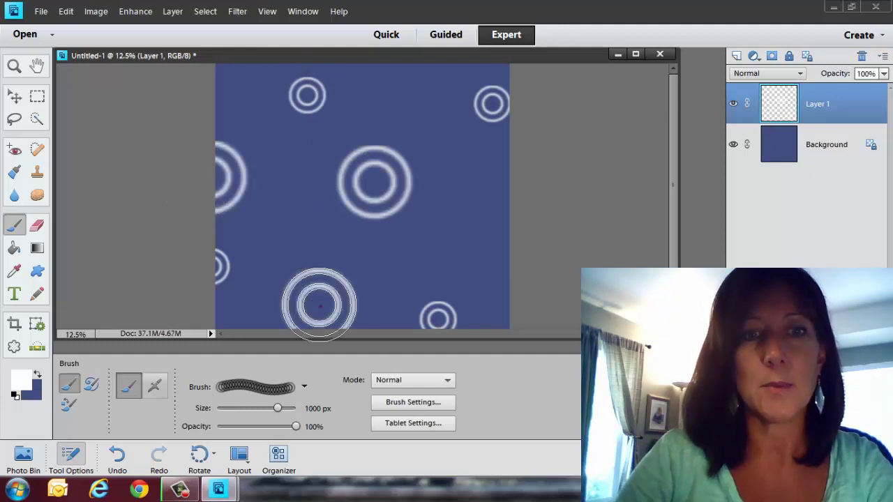
# Enlarge the brush to 1400 px and stamp a large double ring partly off the canvas's right edge.
pyautogui.press(']')
pyautogui.press(']')
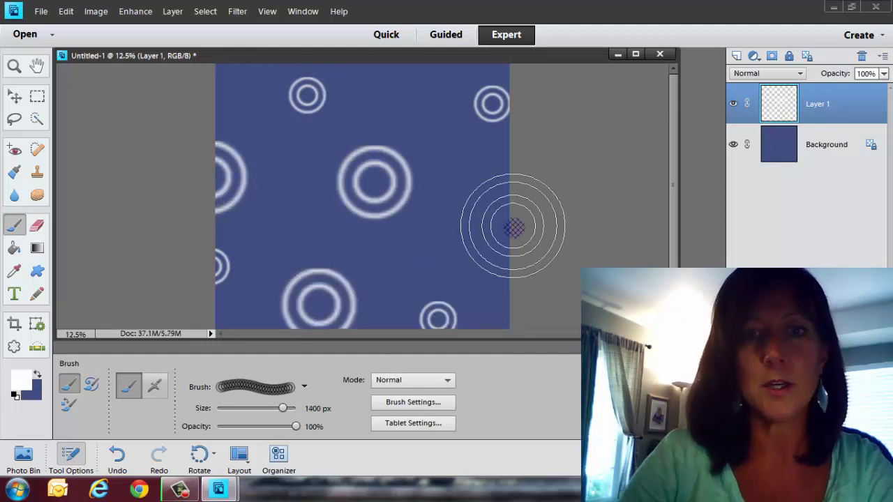
pyautogui.click(472, 219)
pyautogui.press(']')
pyautogui.press(']')
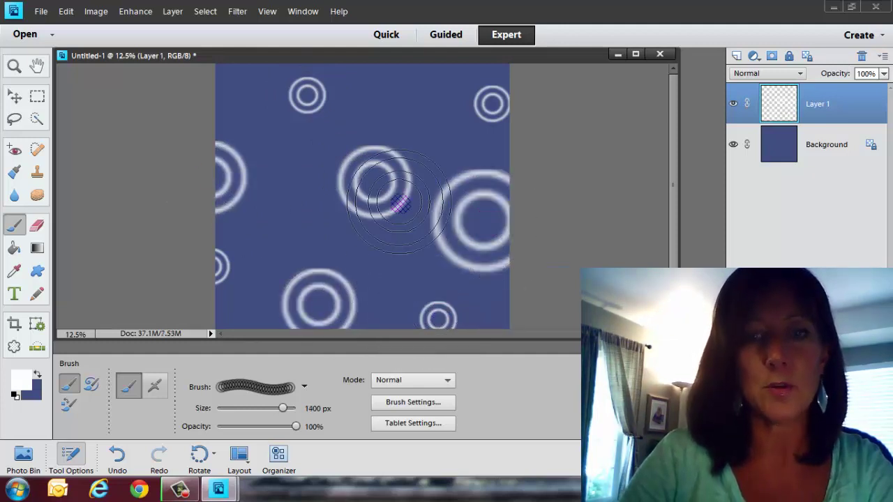
# Reduce the brush to 300 px and stamp small double rings at the canvas's upper left, left of centre and lower left.
pyautogui.press('[')
pyautogui.press('[')
pyautogui.press('[')
pyautogui.press('[')
pyautogui.press('[')
pyautogui.press('[')
pyautogui.press('[')
pyautogui.press('[')
pyautogui.press('[')
pyautogui.press('[')
pyautogui.press('[')
pyautogui.press('[')
pyautogui.press('[')
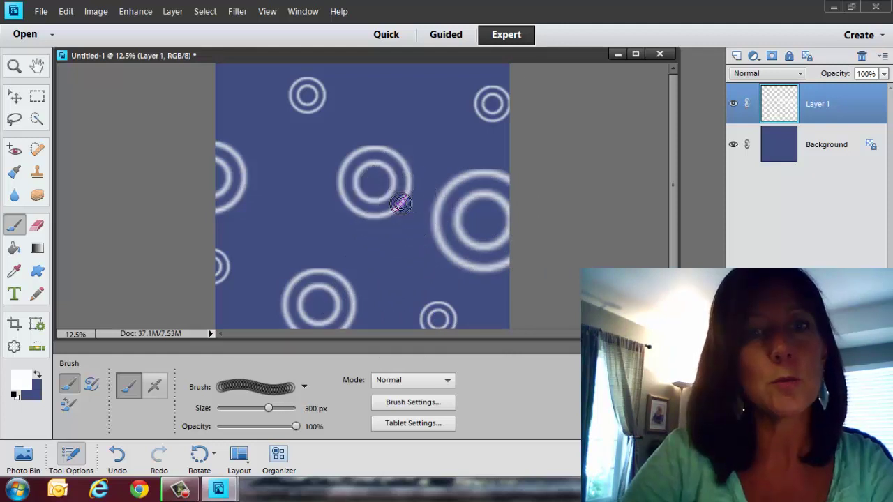
pyautogui.click(254, 71)
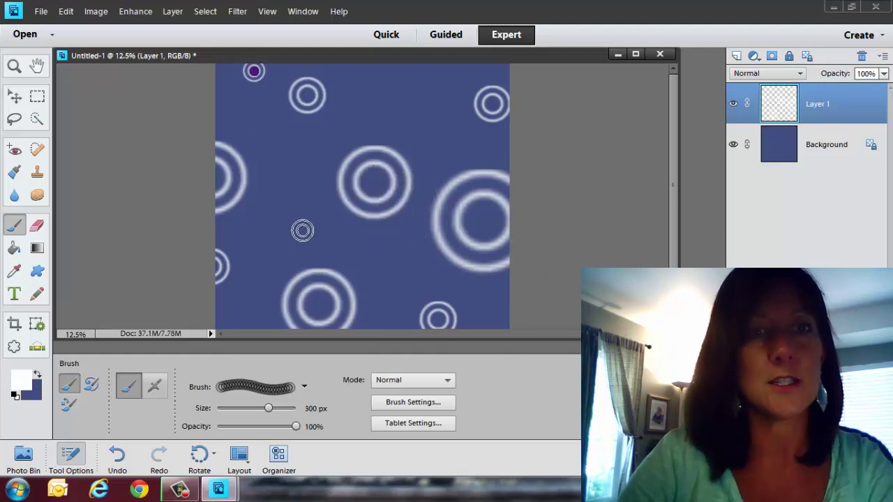
pyautogui.click(299, 206)
pyautogui.click(243, 314)
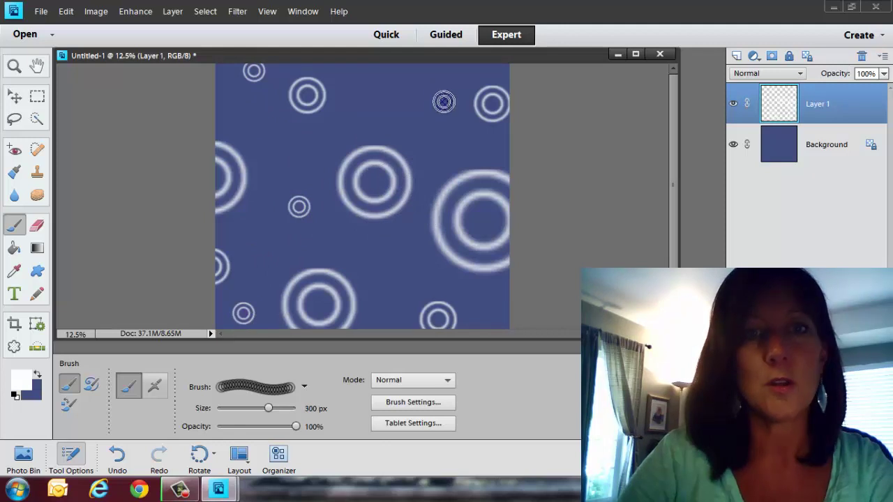
# Set the brush size to 700 px and stamp a double ring above the centre ring, near the canvas's top edge.
pyautogui.press(']')
pyautogui.press(']')
pyautogui.press(']')
pyautogui.press(']')
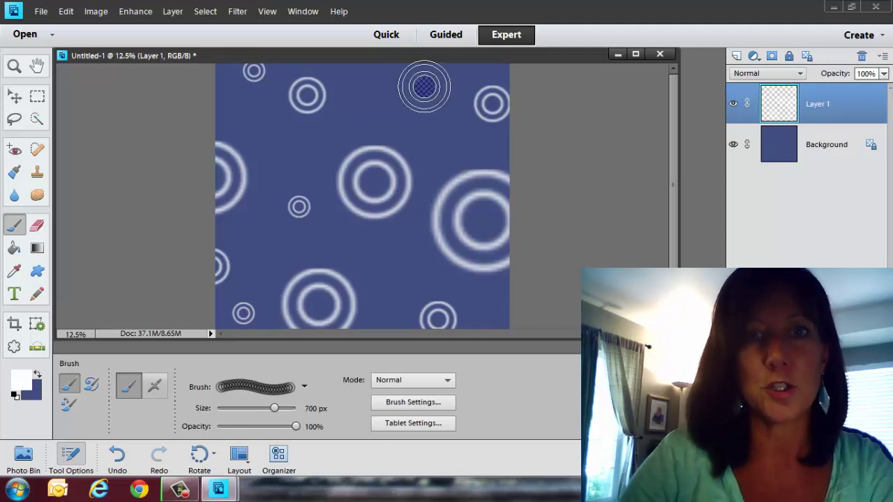
pyautogui.click(411, 91)
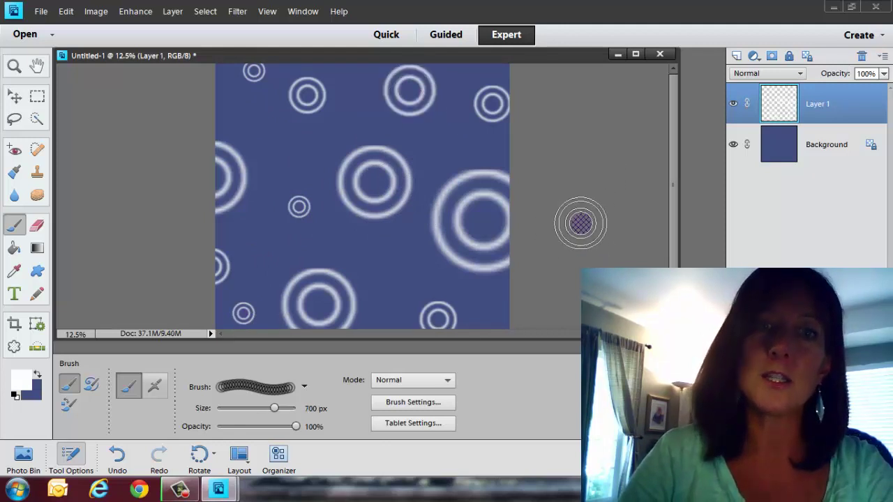
# Reduce the brush to 400 px and stamp a double ring in the gap below the centre ring and the large right-hand ring.
pyautogui.press('[')
pyautogui.press('[')
pyautogui.press('[')
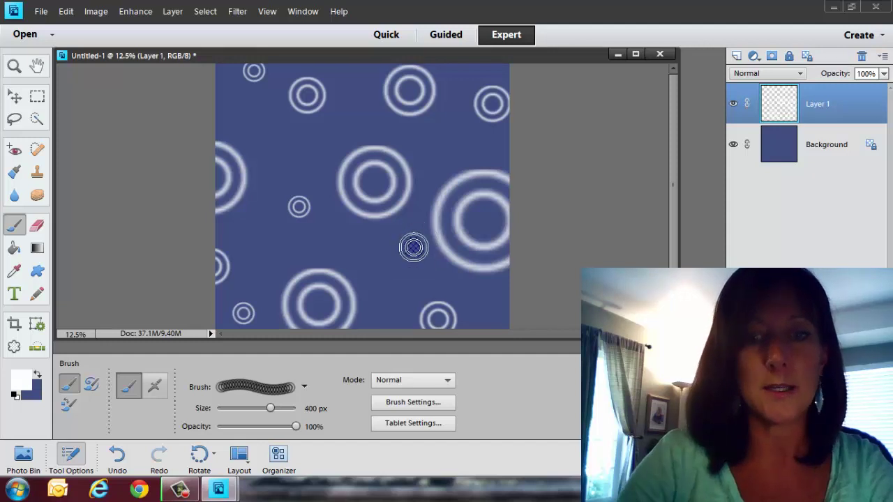
pyautogui.click(413, 247)
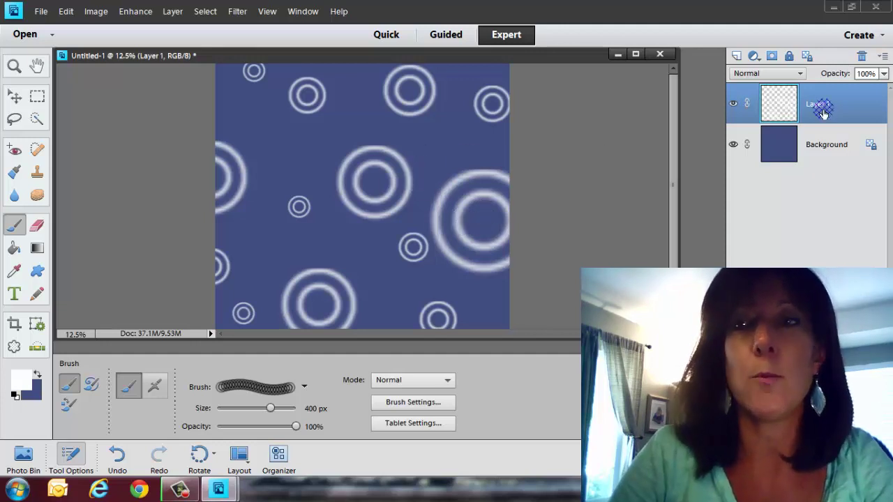
# Lower the opacity of Layer 1, holding the rings, to 22%.
pyautogui.click(884, 74)
pyautogui.moveTo(861, 91); pyautogui.dragTo(823, 99)
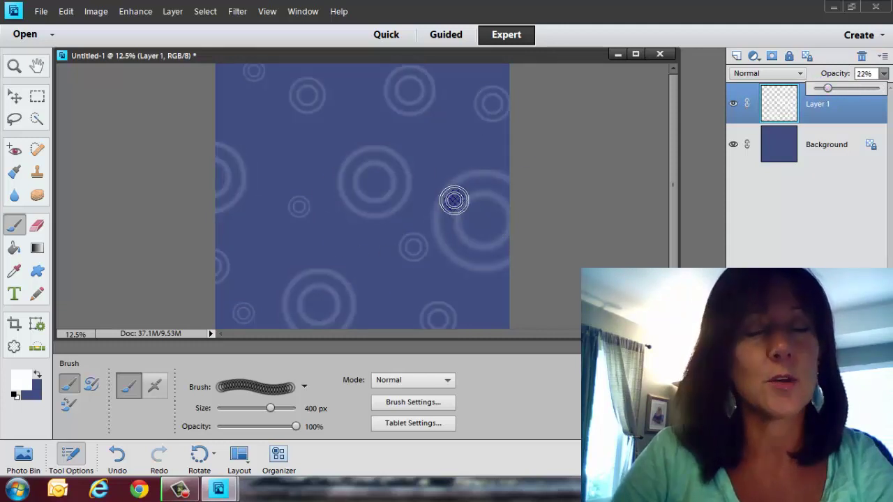
# Add a new blank layer above the rings and hide Layer 1.
pyautogui.click(736, 55)
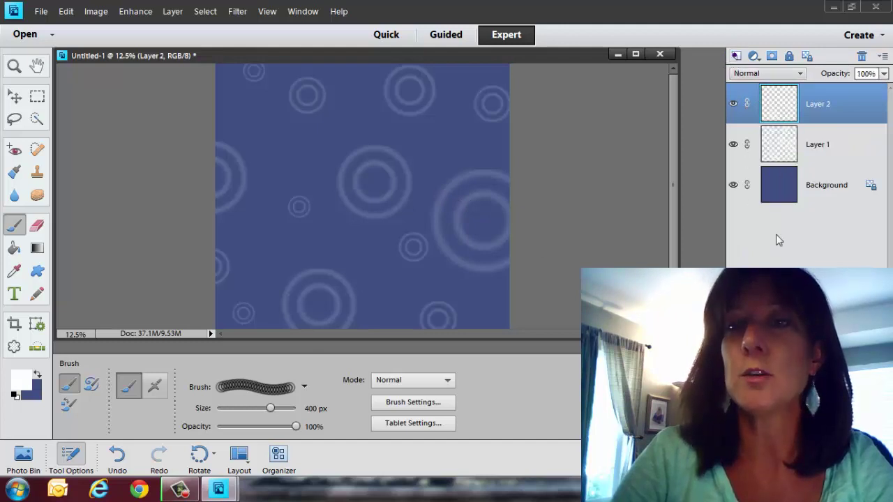
pyautogui.click(733, 144)
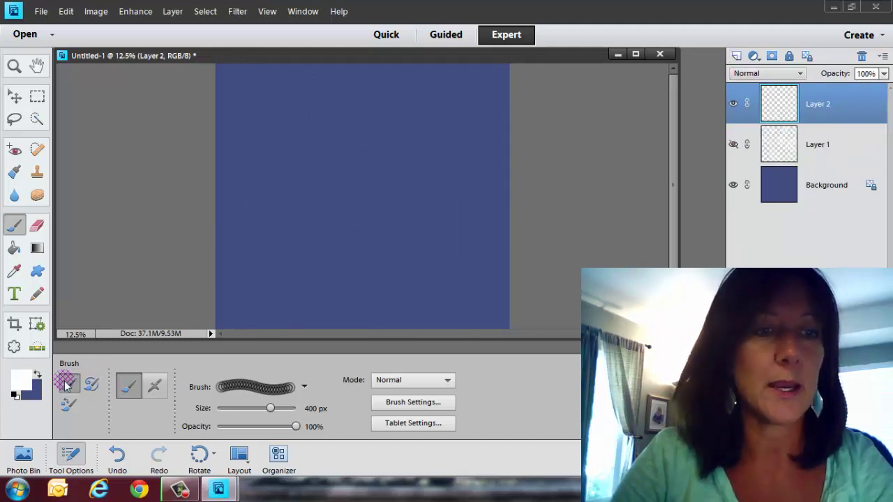
# Choose the 20 px snowflake brush from the Assorted Brushes set.
pyautogui.click(304, 387)
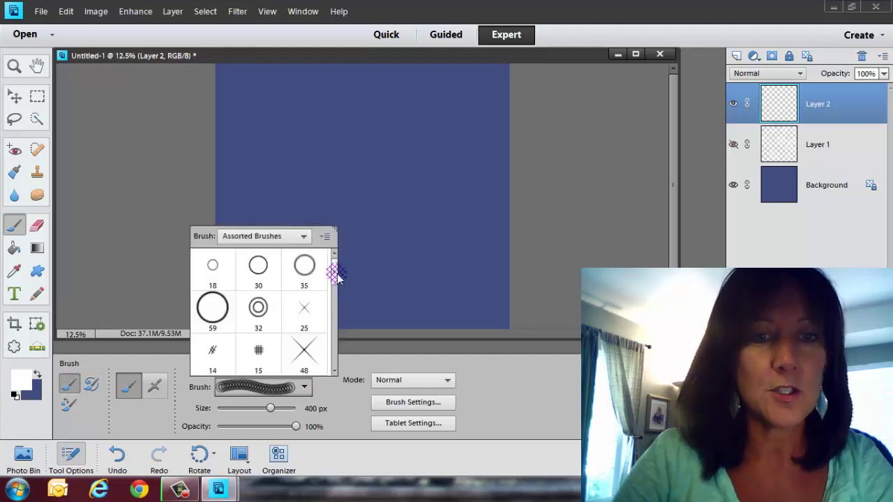
pyautogui.moveTo(334, 275); pyautogui.dragTo(335, 338)
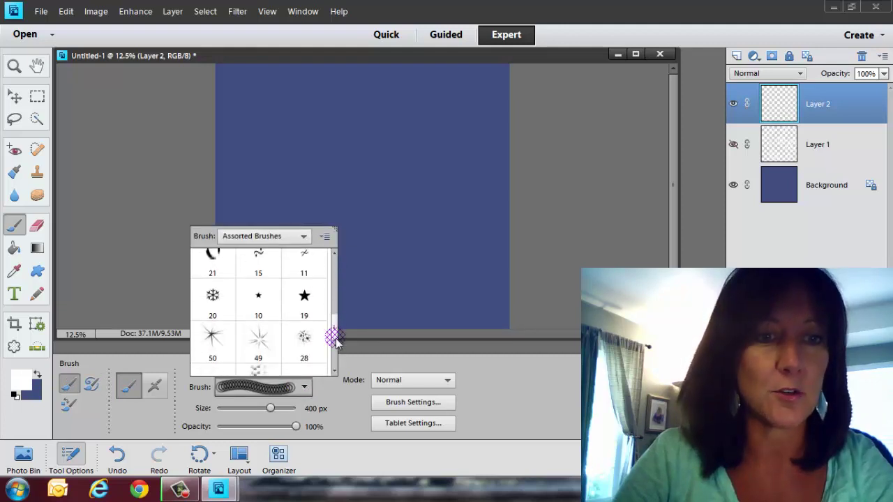
pyautogui.click(212, 297)
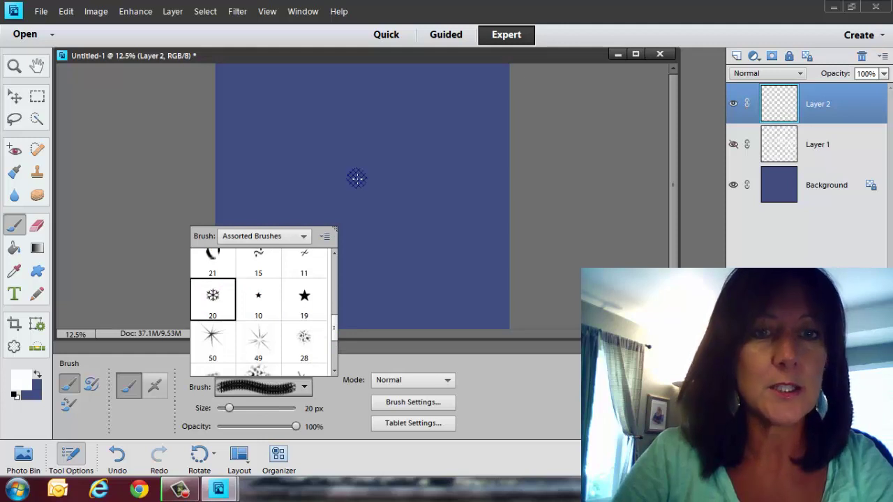
# Enlarge the snowflake brush to 700 px and stamp one snowflake partly off the canvas's left edge.
pyautogui.press(']')
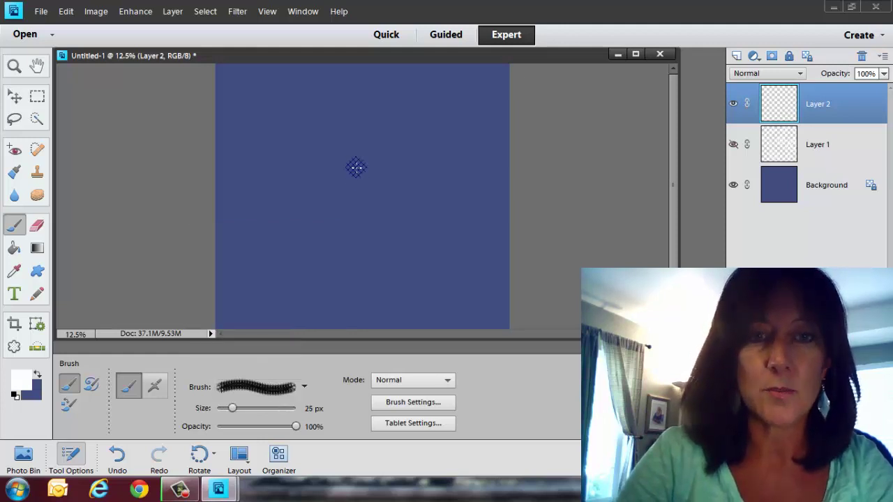
pyautogui.press(']')
pyautogui.press(']')
pyautogui.press(']')
pyautogui.press(']')
pyautogui.press(']')
pyautogui.press(']')
pyautogui.press(']')
pyautogui.press(']')
pyautogui.press(']')
pyautogui.press(']')
pyautogui.press('[')
pyautogui.press('[')
pyautogui.press('[')
pyautogui.press('[')
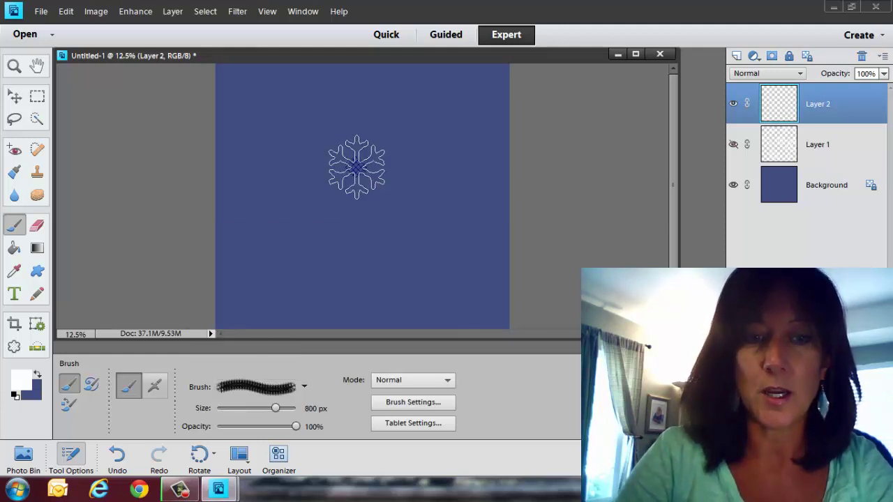
pyautogui.click(230, 178)
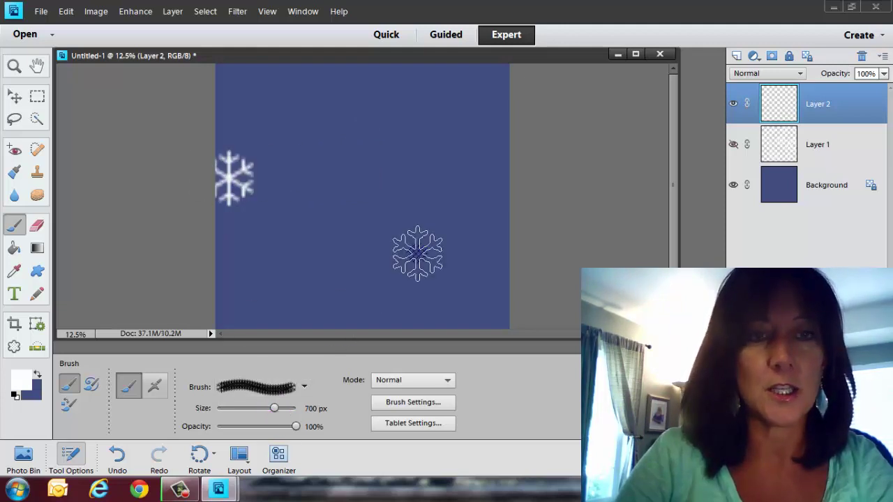
# Adjust the snowflake brush size to 701 px.
pyautogui.moveTo(272, 412)
pyautogui.mouseDown()
pyautogui.moveTo(222, 413)
pyautogui.moveTo(238, 415)
pyautogui.mouseUp()
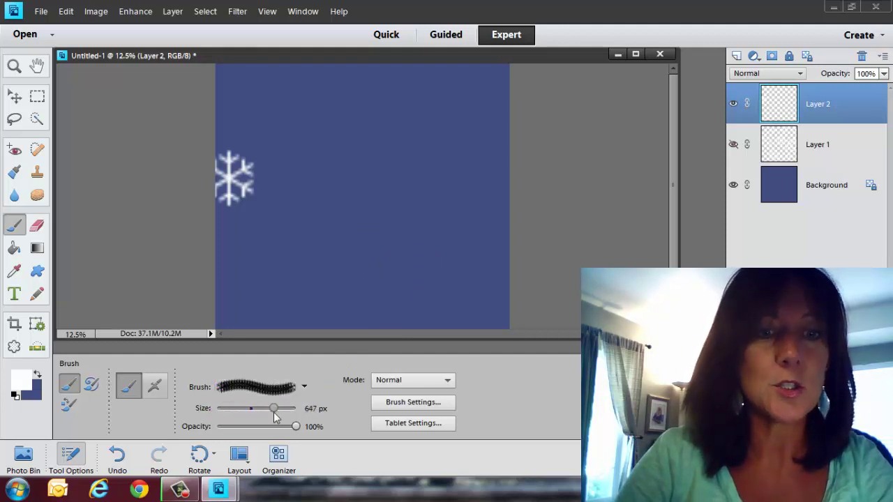
pyautogui.moveTo(274, 416); pyautogui.dragTo(276, 416)
# Paint three continuous snowflake strokes: a long curve across the middle, one down the right side and a short one at the upper left.
pyautogui.moveTo(403, 143); pyautogui.dragTo(231, 251)
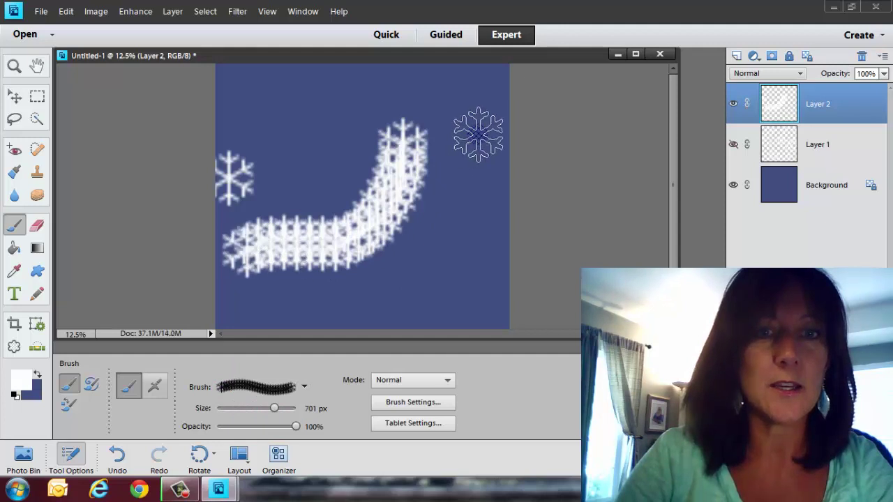
pyautogui.moveTo(478, 134); pyautogui.dragTo(483, 274)
pyautogui.moveTo(300, 117); pyautogui.dragTo(241, 138)
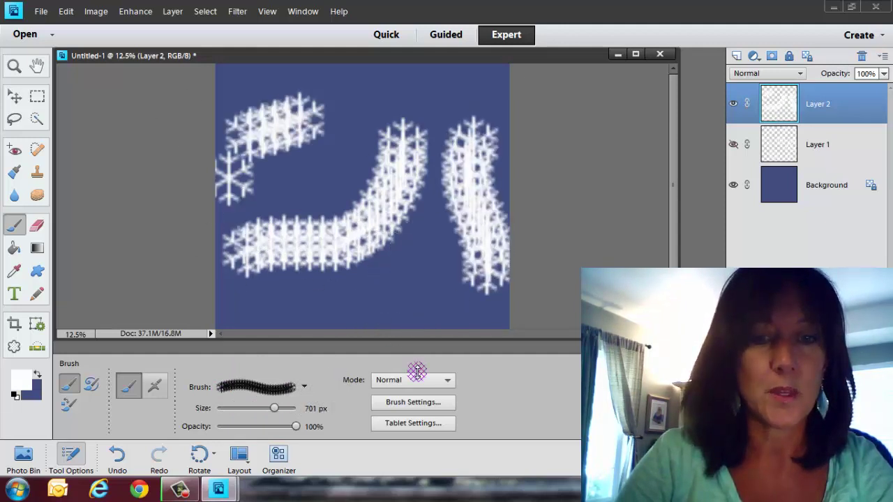
# View the brush settings and stamp two single snowflakes along the canvas's bottom edge.
pyautogui.click(413, 403)
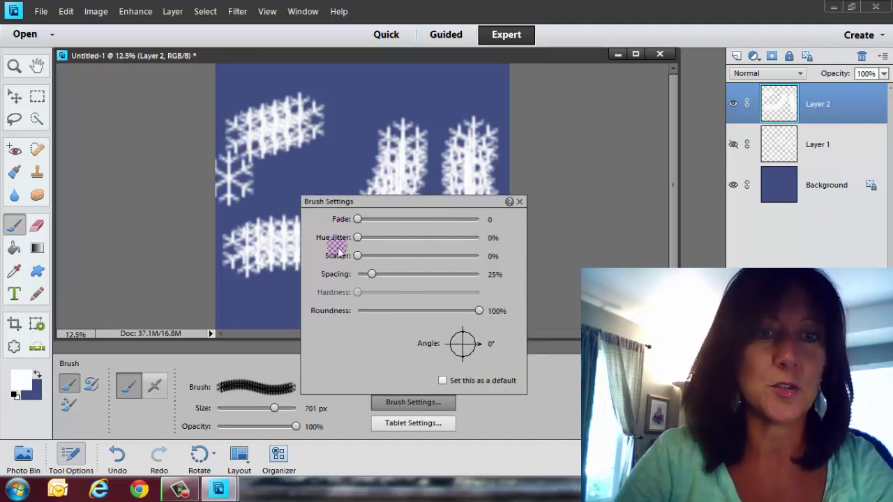
pyautogui.click(519, 202)
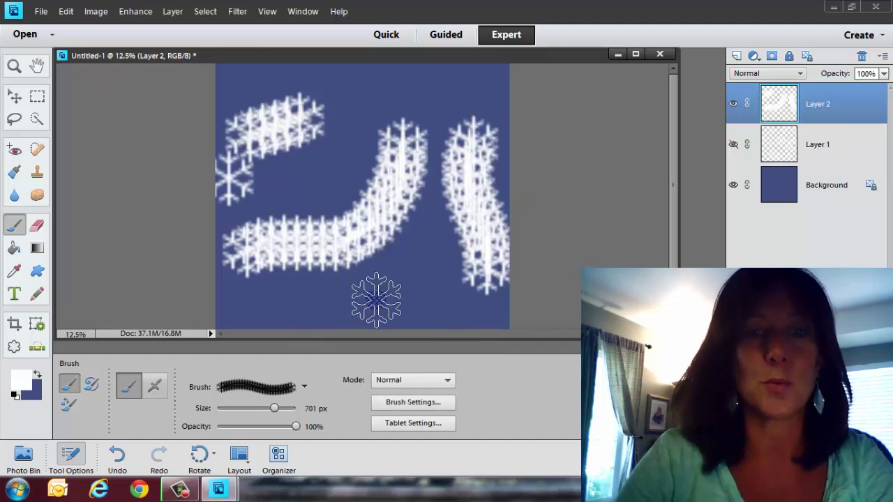
pyautogui.click(400, 300)
pyautogui.click(263, 305)
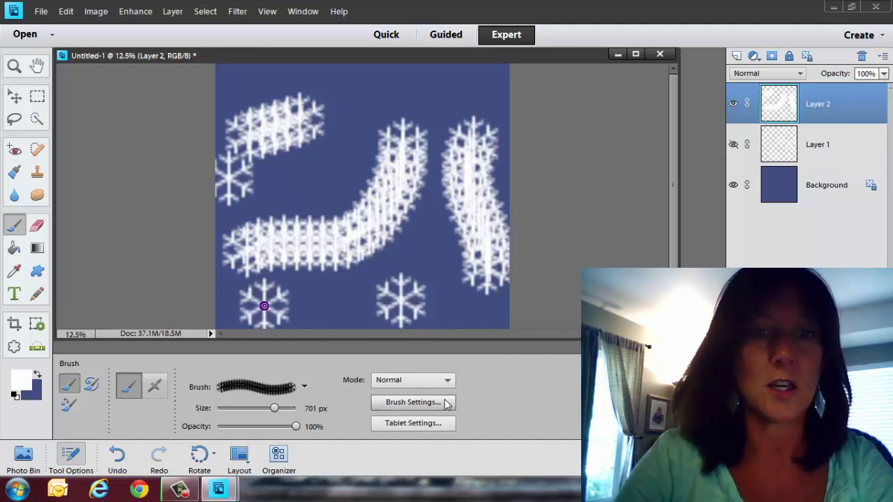
# Delete Layer 2 holding the snowflake strokes, and leave Layer 1 hidden.
pyautogui.rightClick(823, 101)
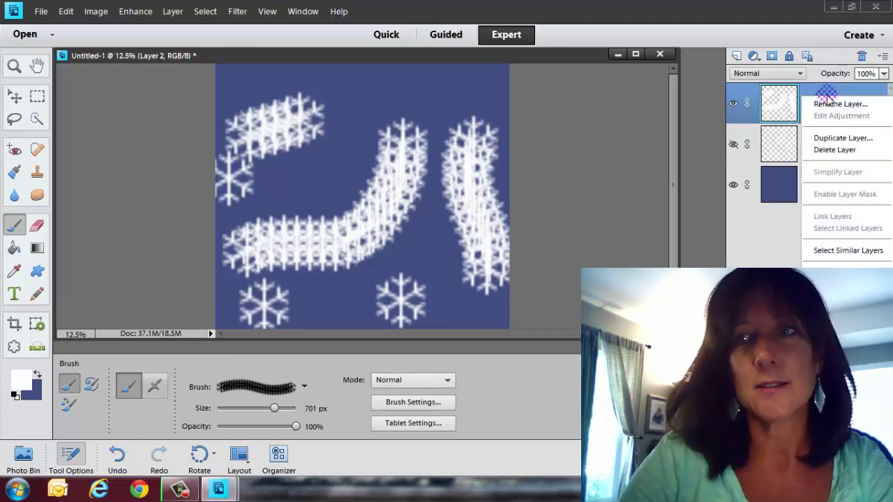
pyautogui.click(819, 150)
pyautogui.click(426, 185)
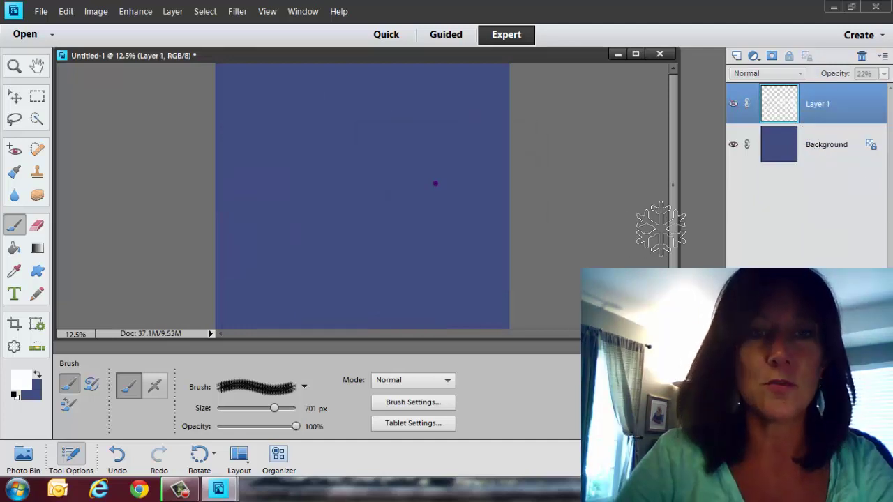
pyautogui.click(269, 181)
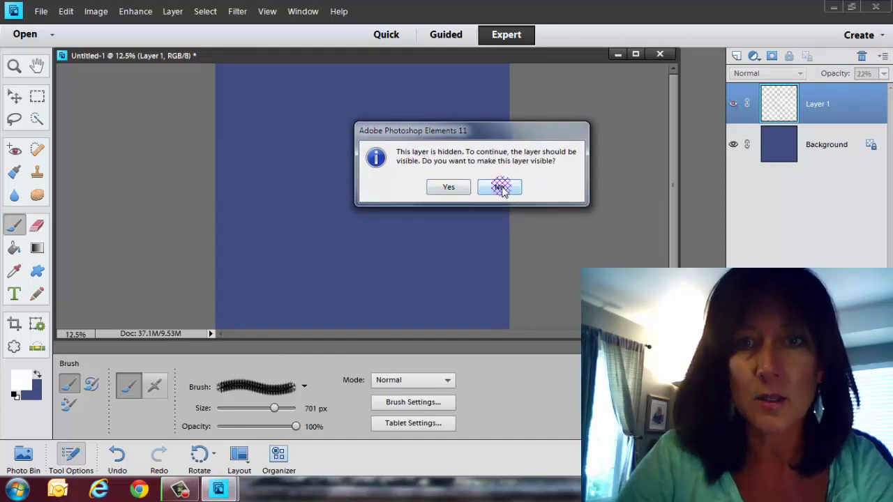
pyautogui.click(499, 187)
# Add a new blank layer and stamp five 701 px snowflakes spread across the canvas, including at its upper right and lower left edges.
pyautogui.click(736, 56)
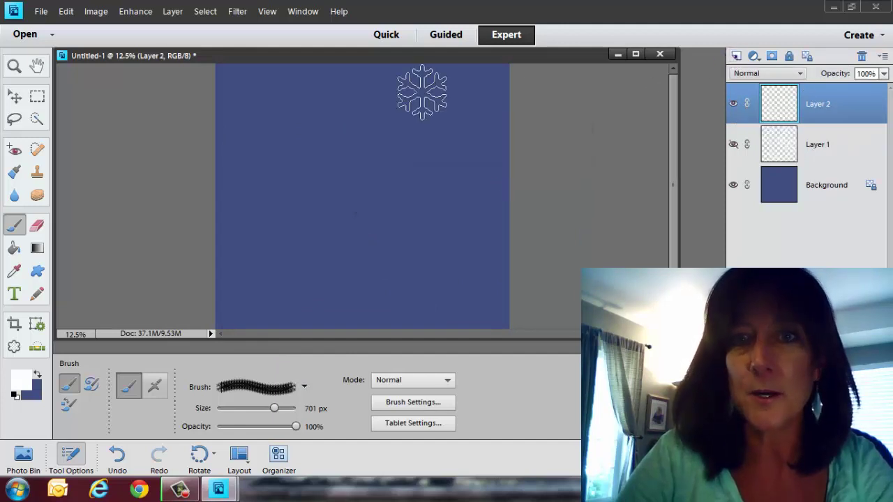
pyautogui.click(485, 90)
pyautogui.click(214, 303)
pyautogui.click(342, 129)
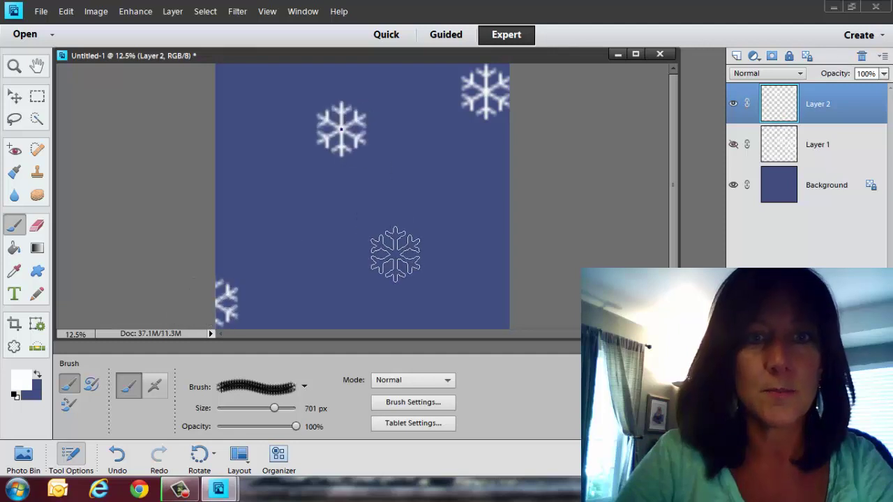
pyautogui.click(395, 254)
pyautogui.click(277, 249)
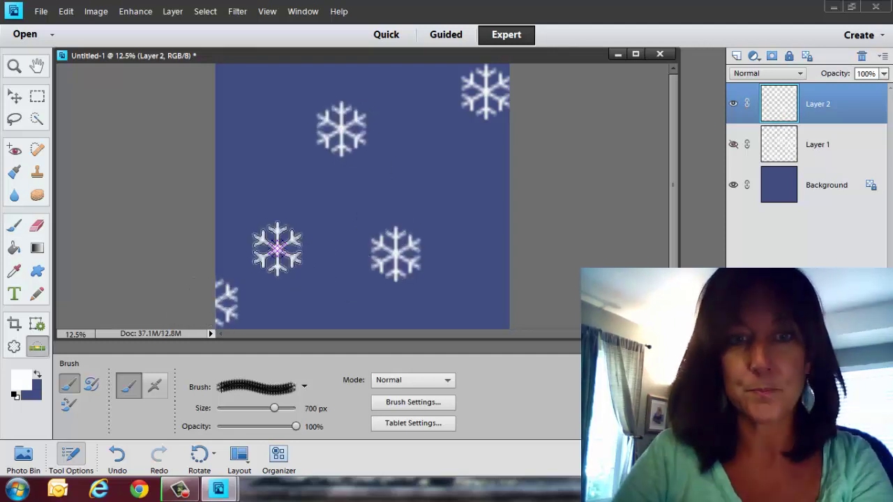
pyautogui.press('p')
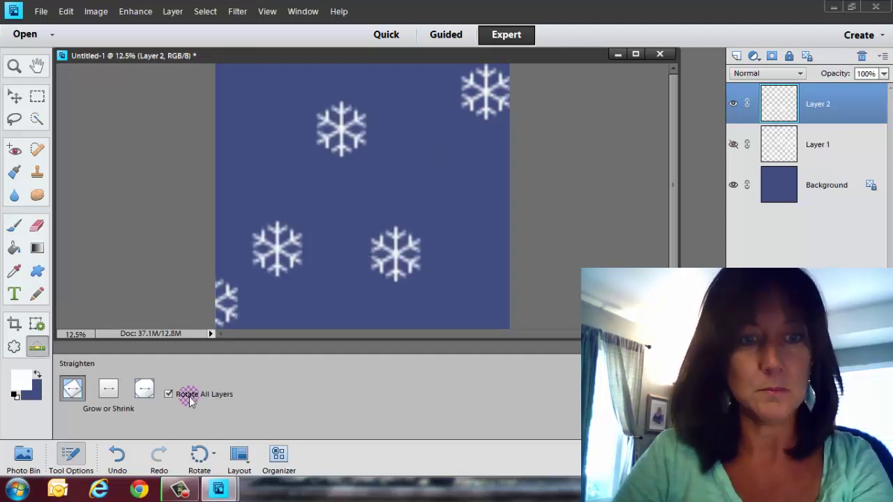
pyautogui.click(14, 272)
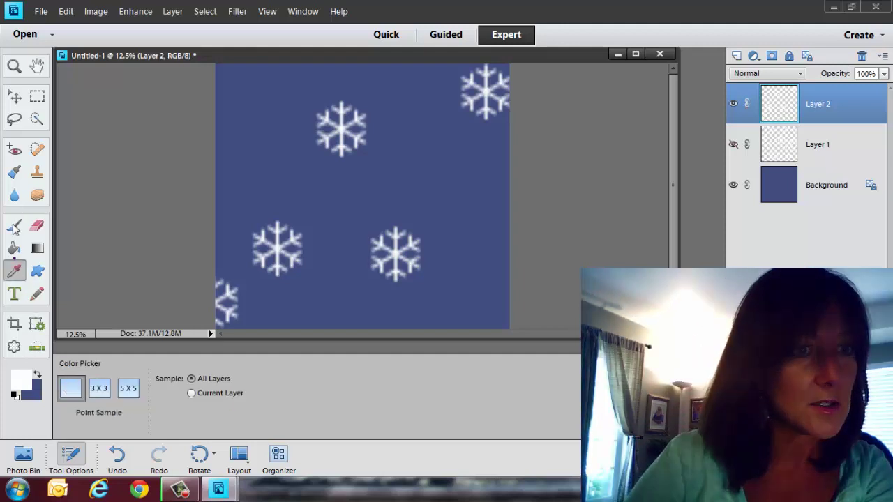
# Stamp three 400 px white snowflakes: one right of the canvas's centre, one on its upper left edge and one in its lower right corner.
pyautogui.click(14, 225)
pyautogui.press('[')
pyautogui.press('[')
pyautogui.press('[')
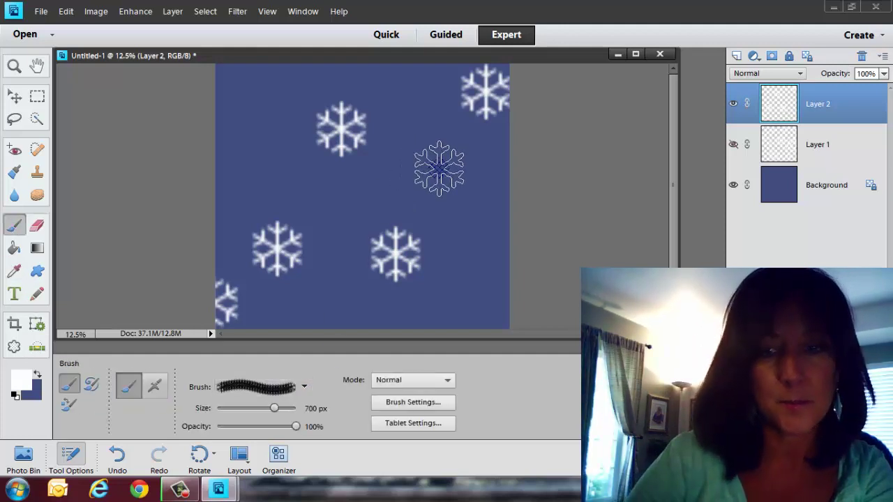
pyautogui.click(427, 172)
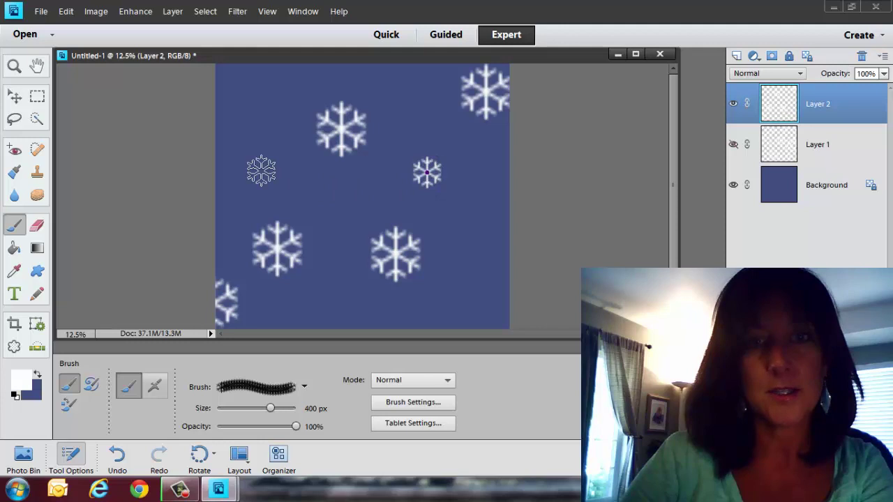
pyautogui.click(214, 106)
pyautogui.click(499, 320)
# Stamp three 500 px white snowflakes: near the canvas's right edge, along its bottom edge and at its upper left.
pyautogui.press(']')
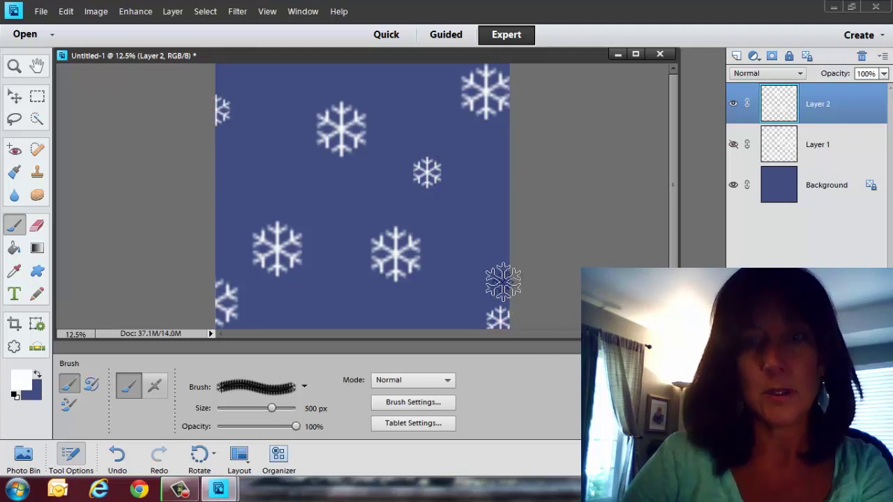
pyautogui.click(485, 230)
pyautogui.click(332, 310)
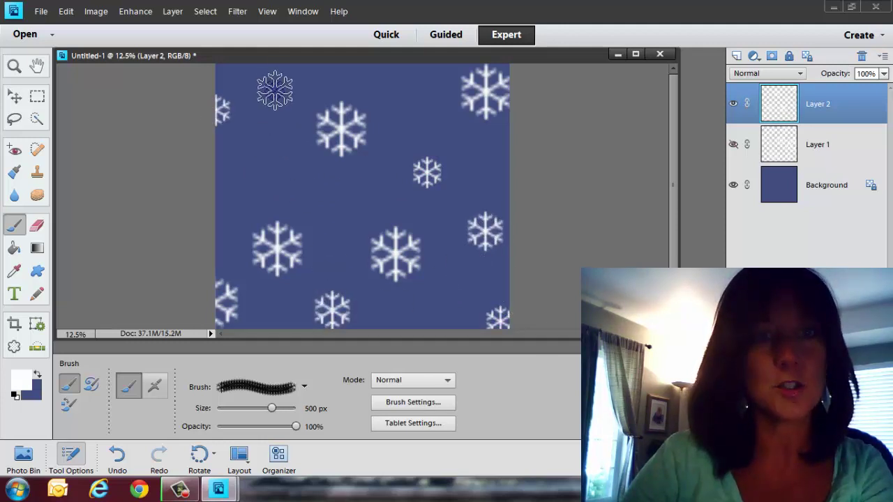
# Set the foreground color to the dark grey-blue 525666.
pyautogui.click(21, 380)
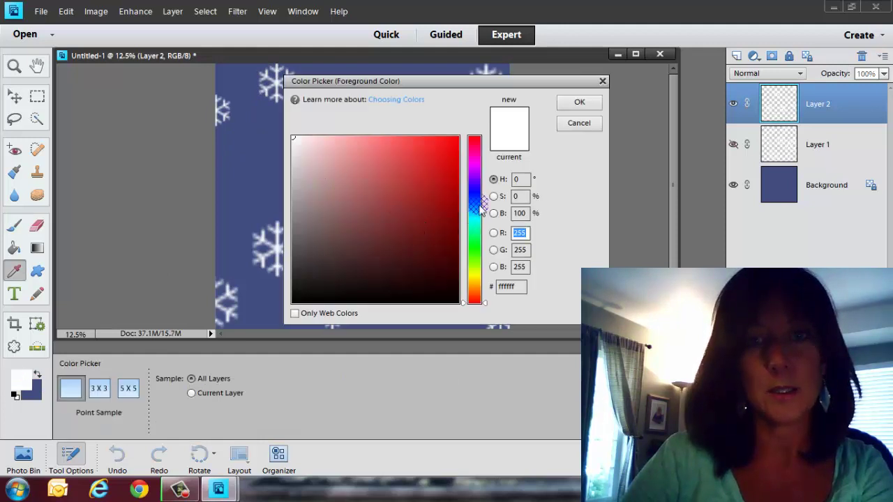
pyautogui.moveTo(480, 204); pyautogui.dragTo(480, 197)
pyautogui.moveTo(418, 195); pyautogui.dragTo(407, 170)
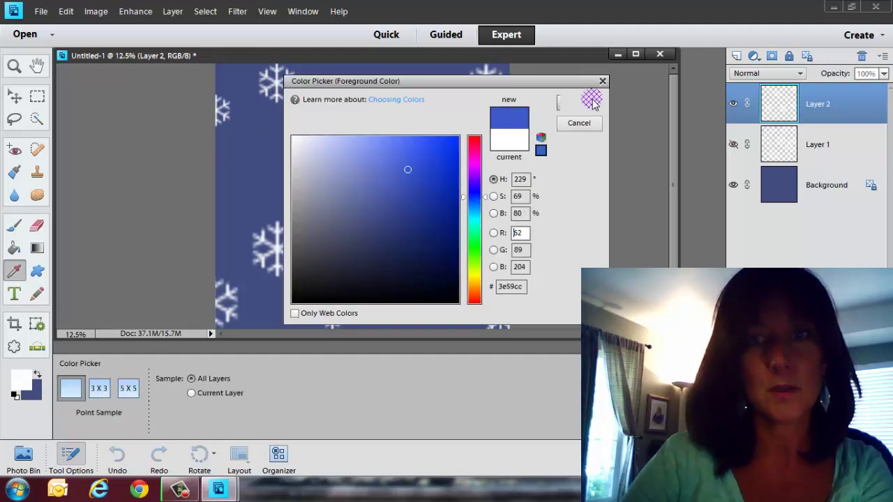
pyautogui.click(387, 173)
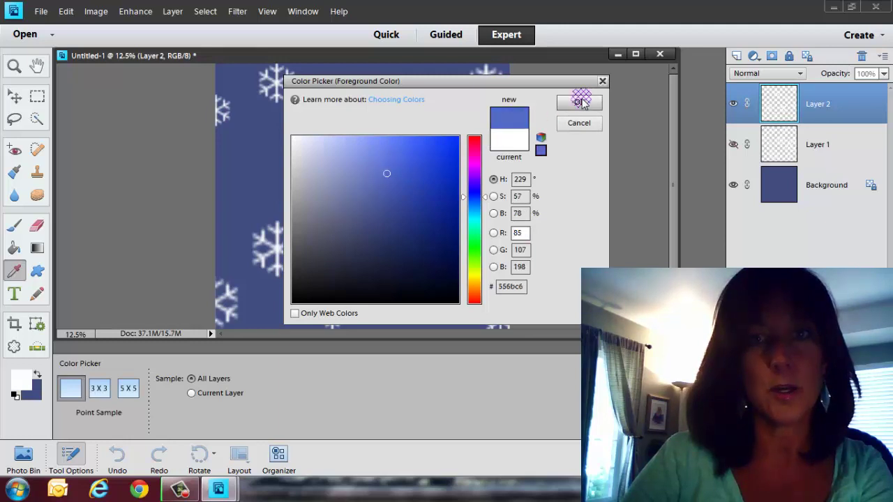
pyautogui.click(403, 213)
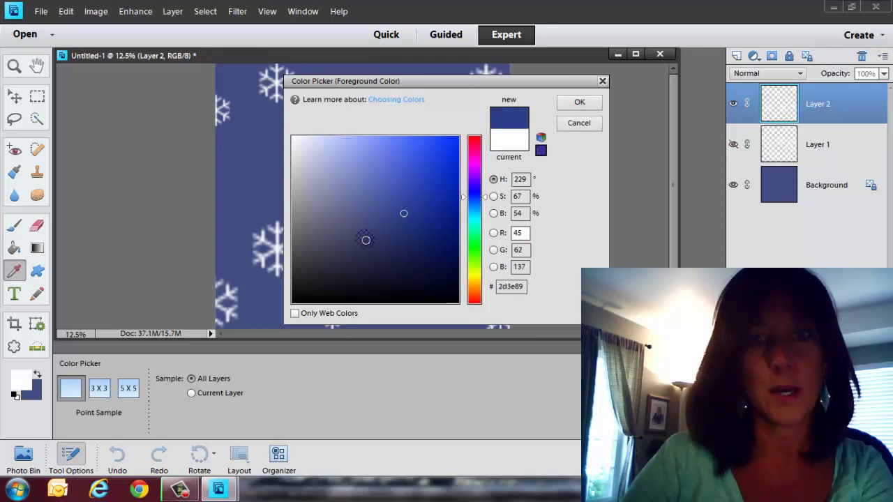
pyautogui.click(347, 239)
pyautogui.click(324, 236)
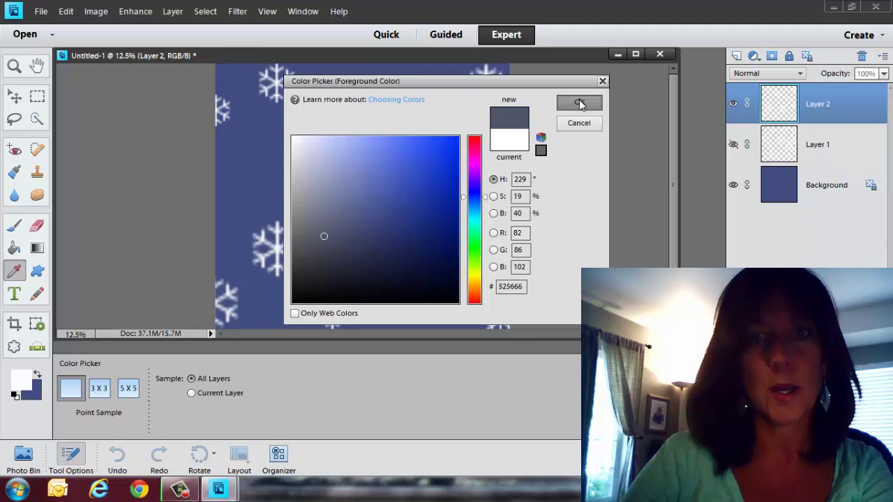
pyautogui.click(580, 104)
# Stamp dark grey-blue snowflakes, two at 500 px in the upper half and two at 800 px near the lower middle and right edge.
pyautogui.press('b')
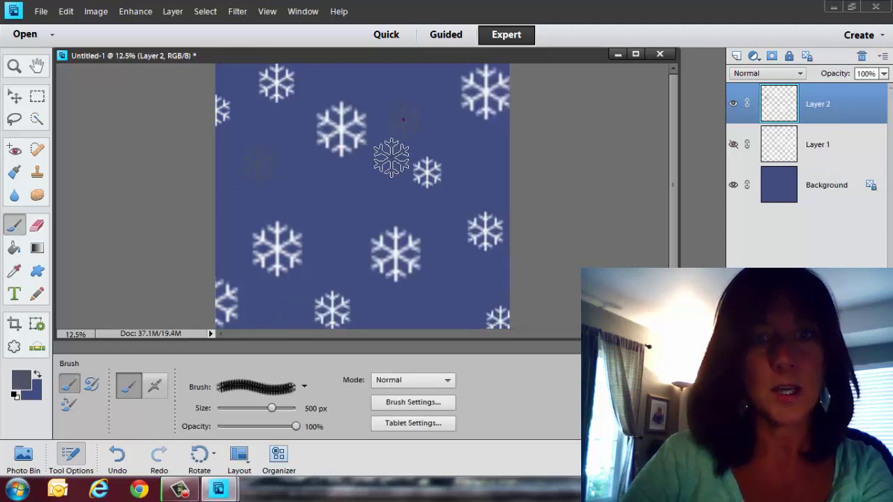
pyautogui.press(']')
pyautogui.press(']')
pyautogui.press(']')
pyautogui.click(362, 262)
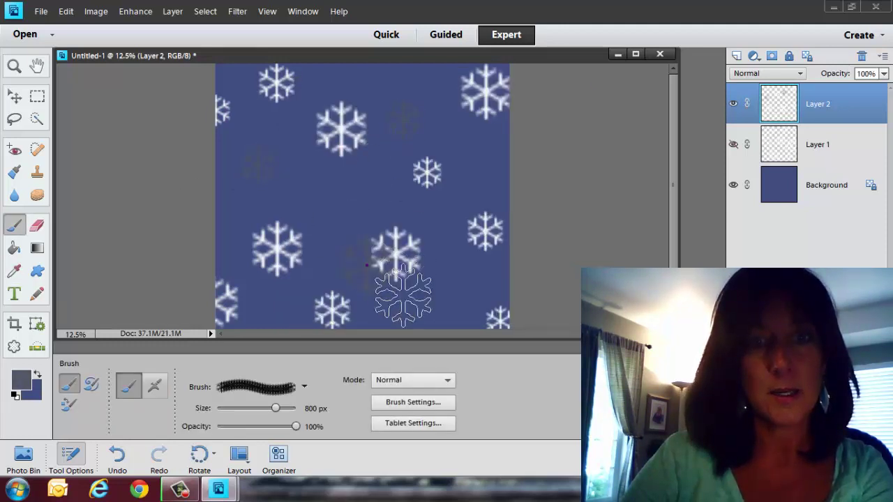
pyautogui.click(492, 168)
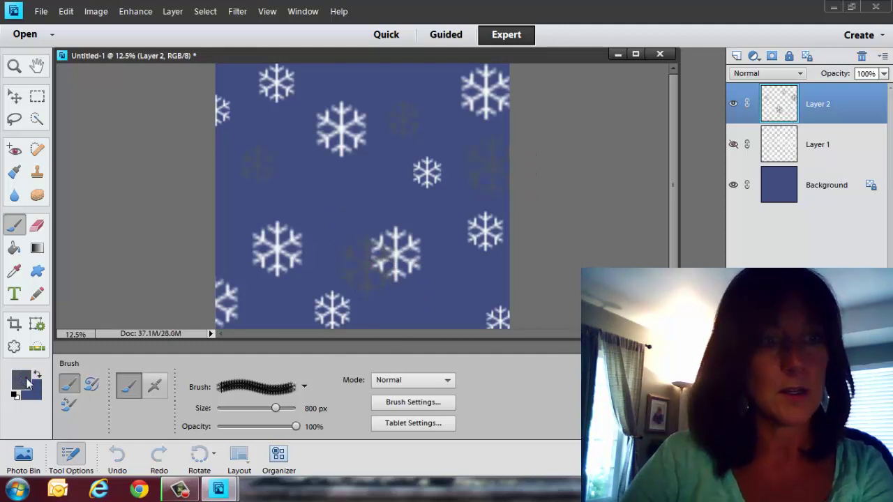
# Set the foreground color to the light grey 8c90a1 and stamp five 800 px snowflakes in the gaps across the canvas.
pyautogui.click(27, 381)
pyautogui.click(324, 198)
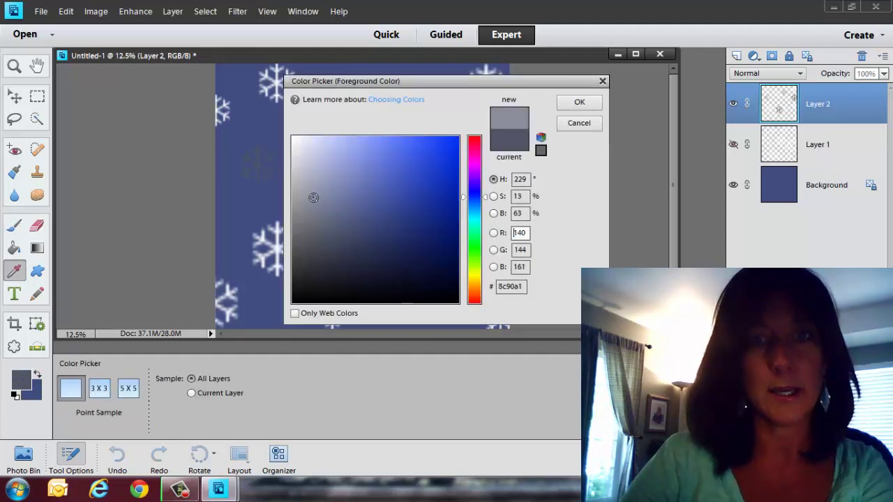
pyautogui.click(580, 102)
pyautogui.click(305, 169)
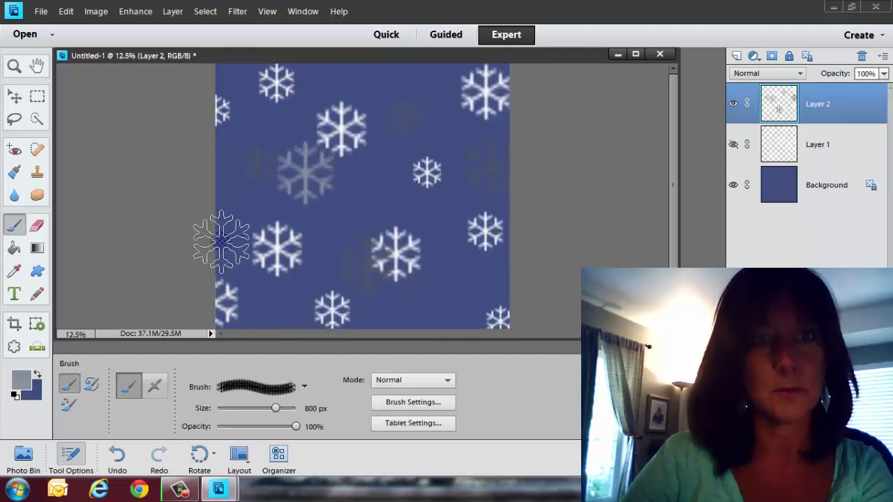
pyautogui.click(238, 218)
pyautogui.click(425, 312)
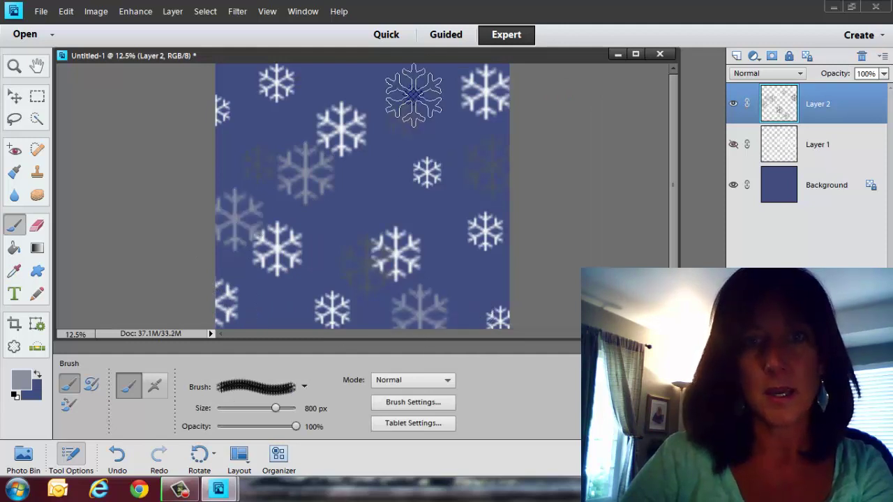
pyautogui.click(413, 89)
pyautogui.click(386, 196)
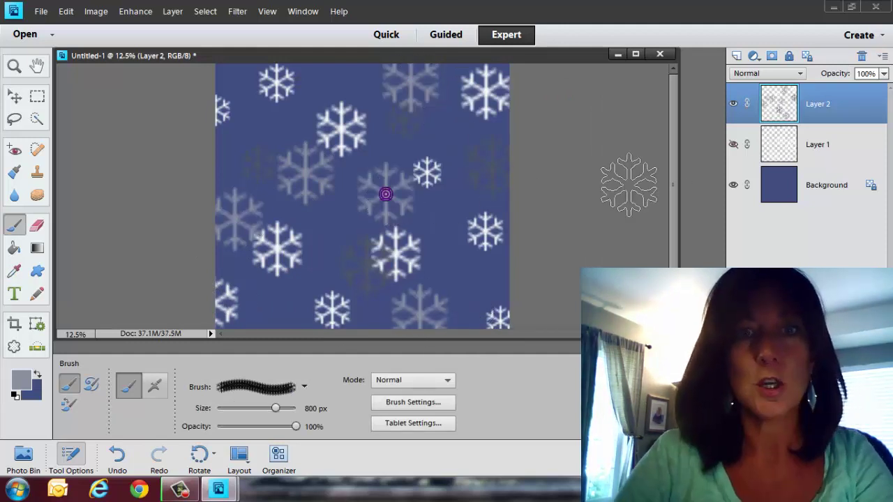
# Merge the visible Layer 2 into the Background, and show Layer 1's rings briefly before hiding them again.
pyautogui.rightClick(835, 97)
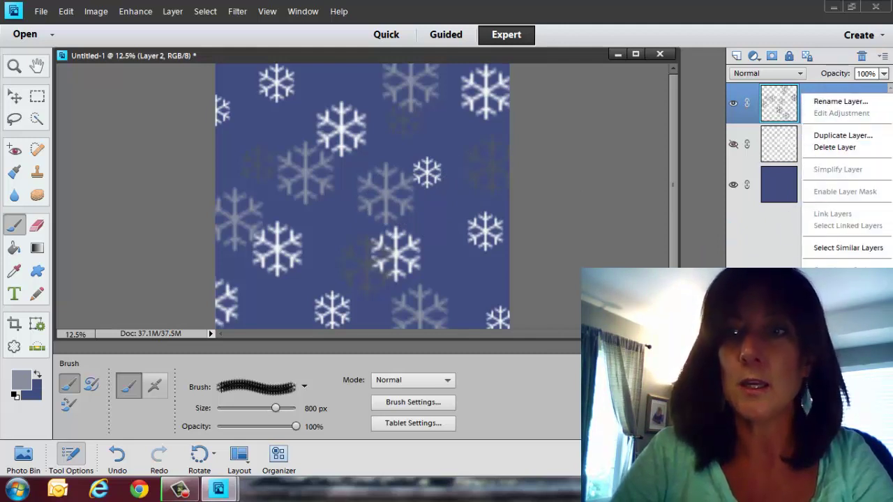
pyautogui.hotkey('shift', 'ctrl', 'e')
pyautogui.moveTo(815, 209); pyautogui.dragTo(742, 109)
pyautogui.click(736, 105)
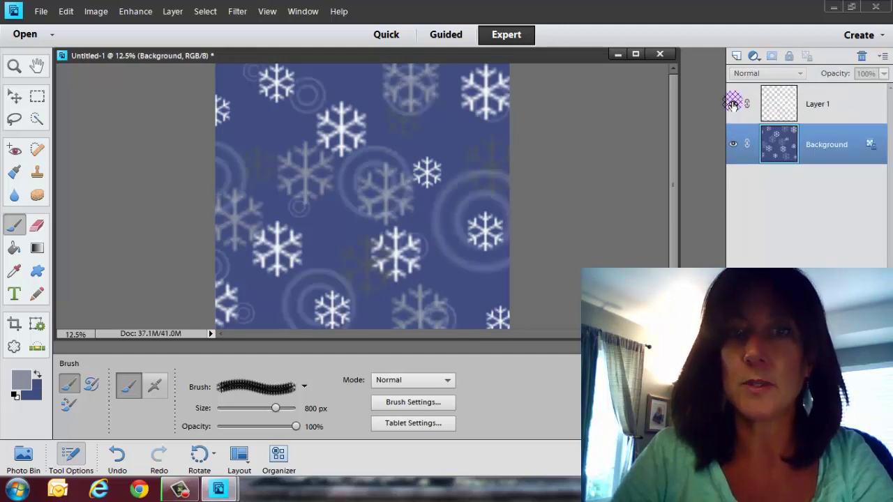
pyautogui.click(733, 103)
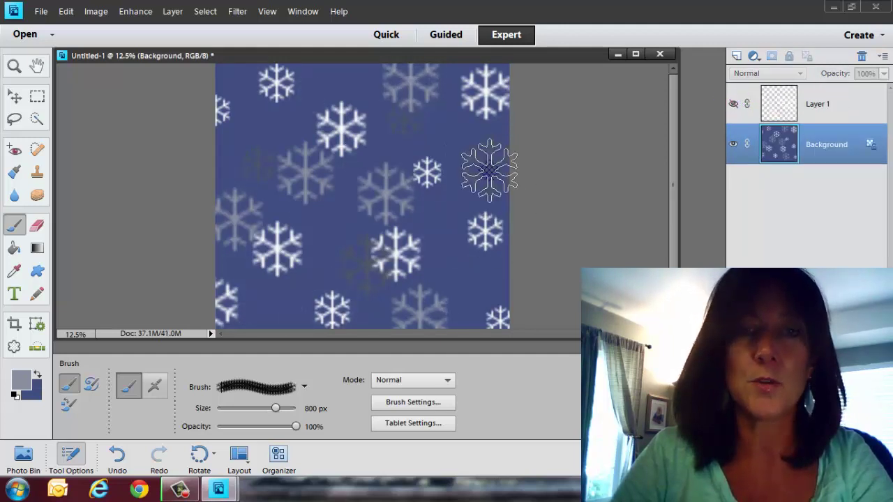
# Save a JPEG copy of the page to the Desktop as snowflake.jpg at maximum quality 12 with the Baseline ("Standard") format option.
pyautogui.click(41, 11)
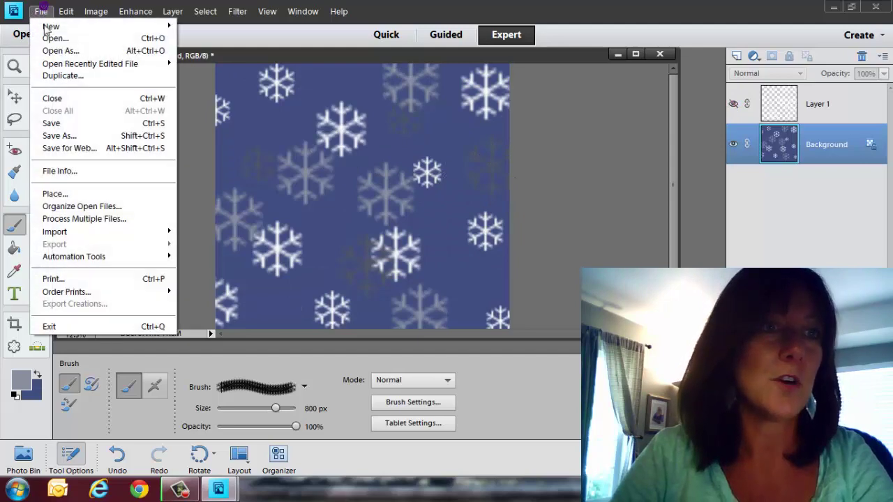
pyautogui.click(52, 133)
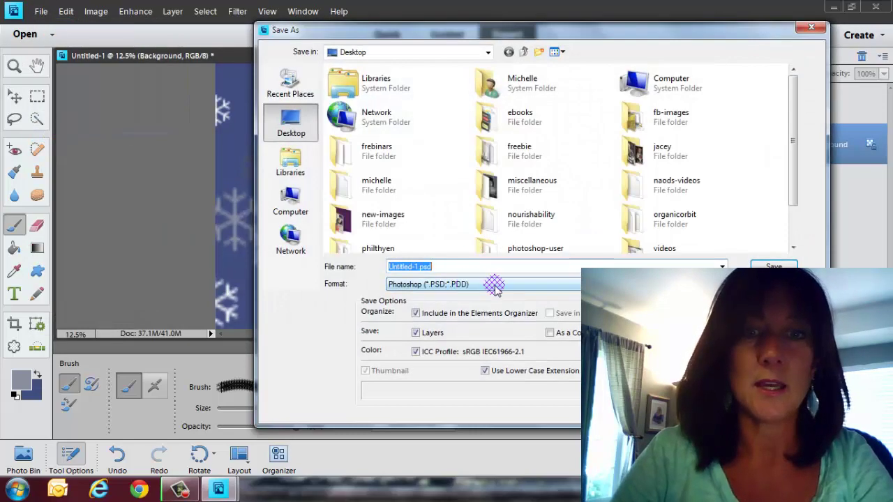
pyautogui.click(494, 284)
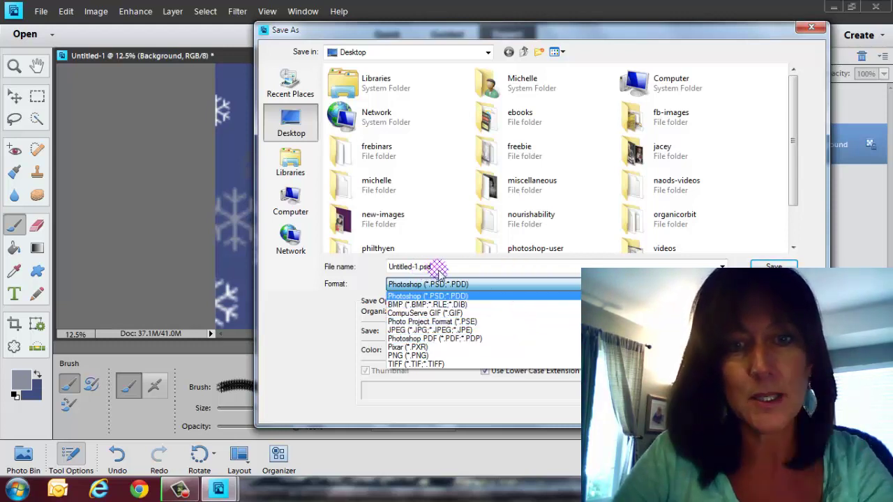
pyautogui.click(462, 329)
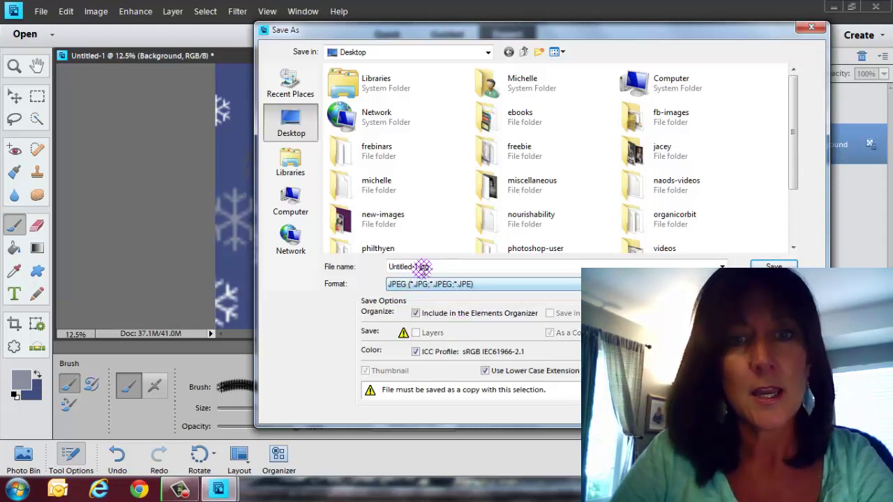
pyautogui.click(414, 267)
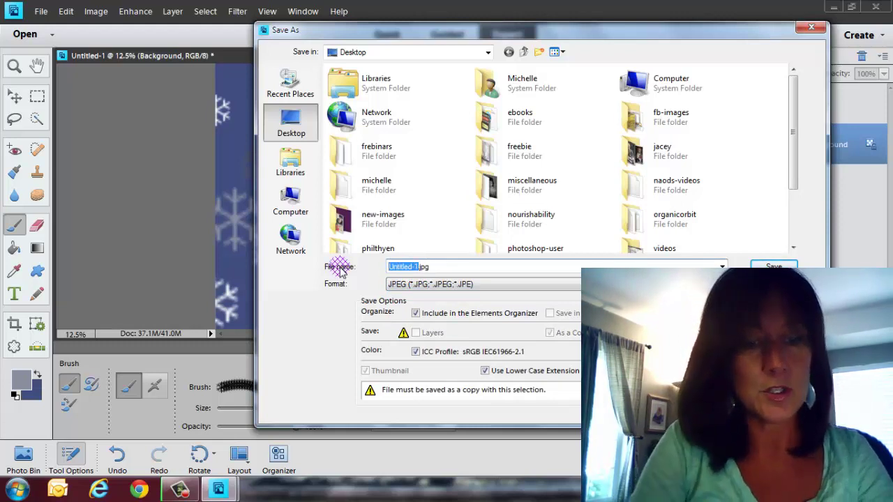
pyautogui.write('sna')
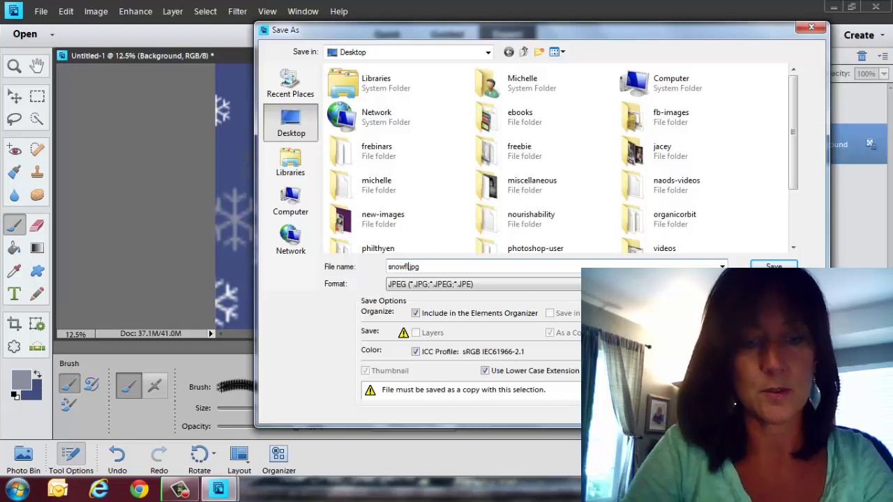
pyautogui.moveTo(288, 39); pyautogui.dragTo(292, 40)
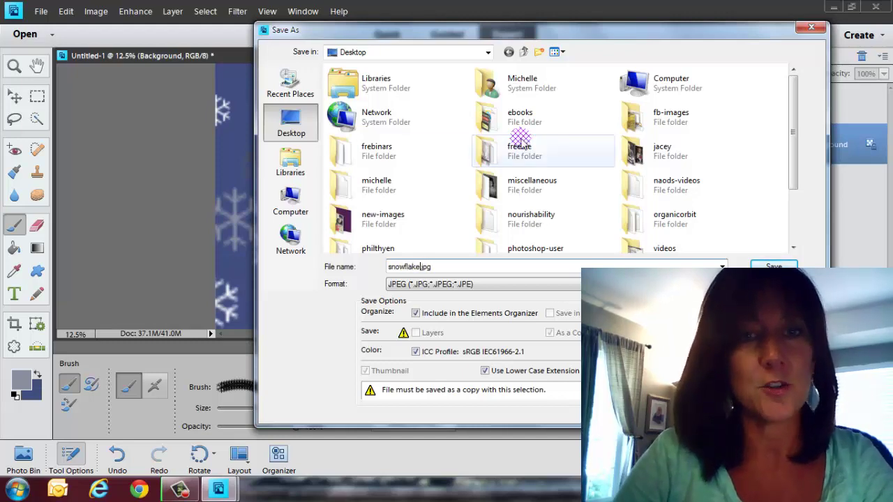
pyautogui.click(771, 266)
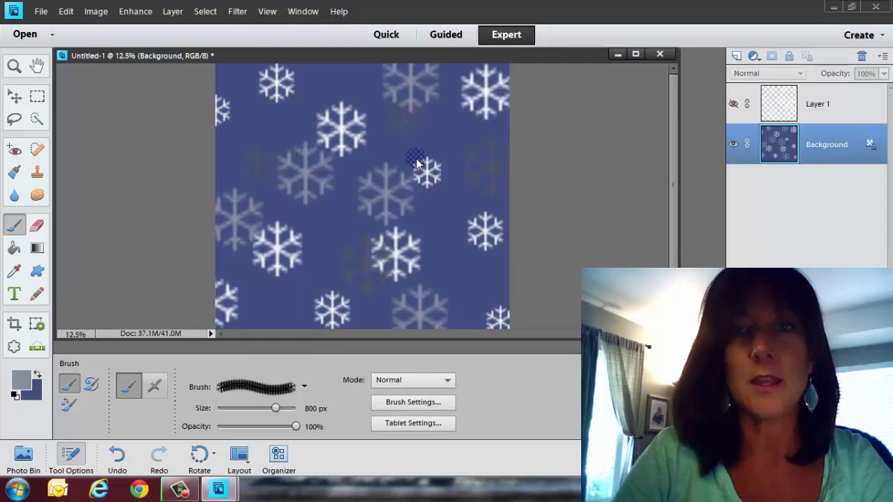
pyautogui.click(525, 123)
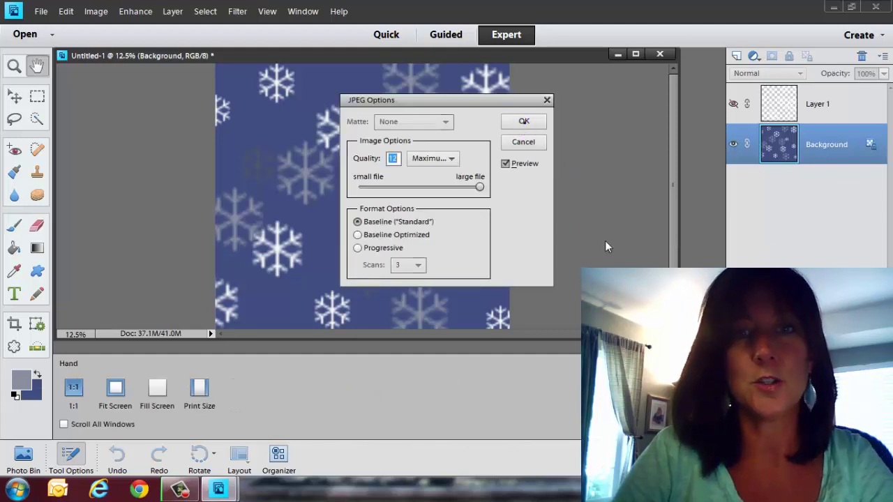